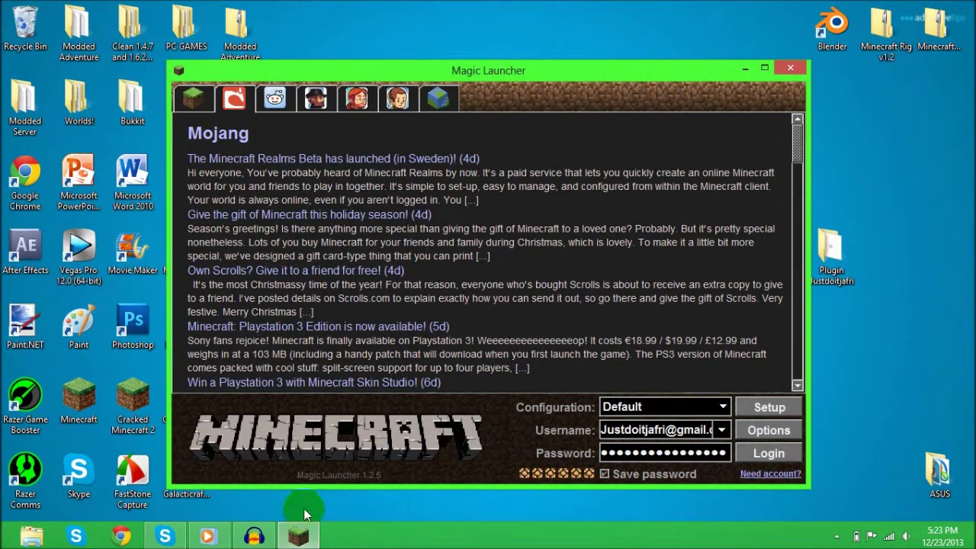
# - Leave Magic Launcher's configuration unchanged and log in to launch Minecraft 1.6.4
pyautogui.click(771, 409)
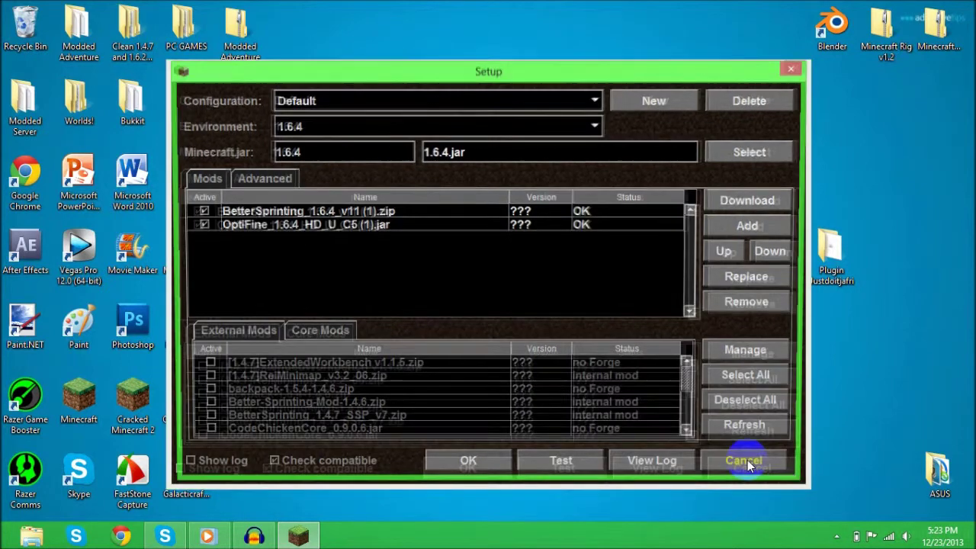
pyautogui.click(755, 470)
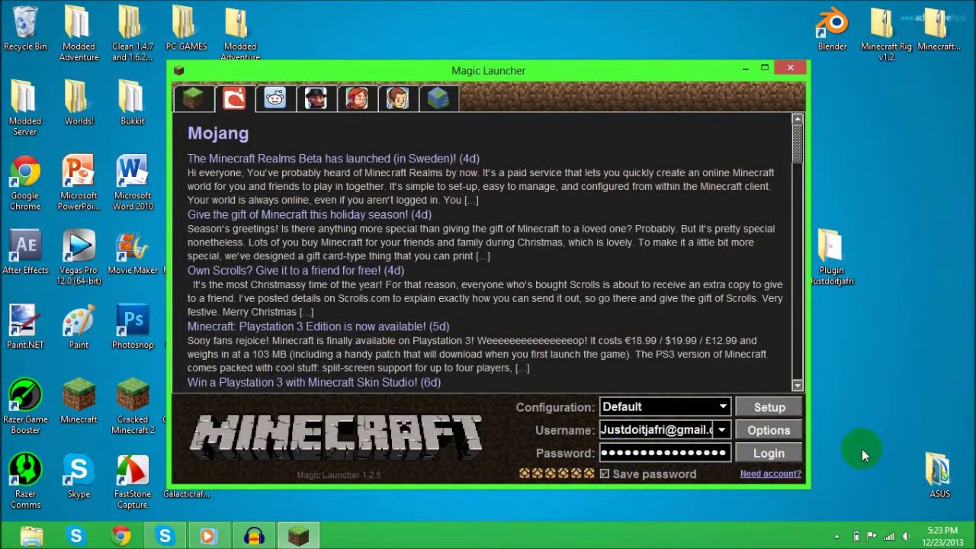
pyautogui.click(786, 454)
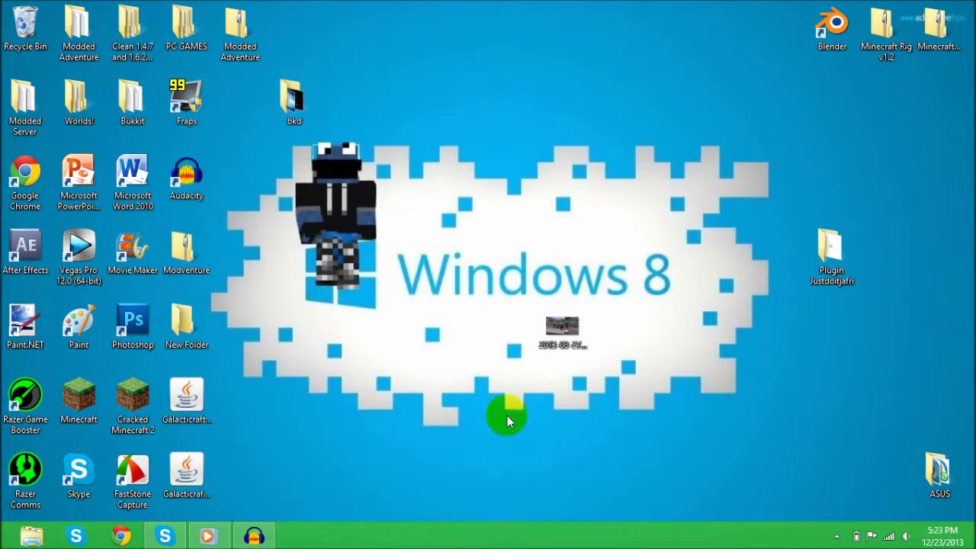
# - Close the Media Player window, then bring the loading Minecraft 1.6.4 window forward and maximize it
pyautogui.click(212, 539)
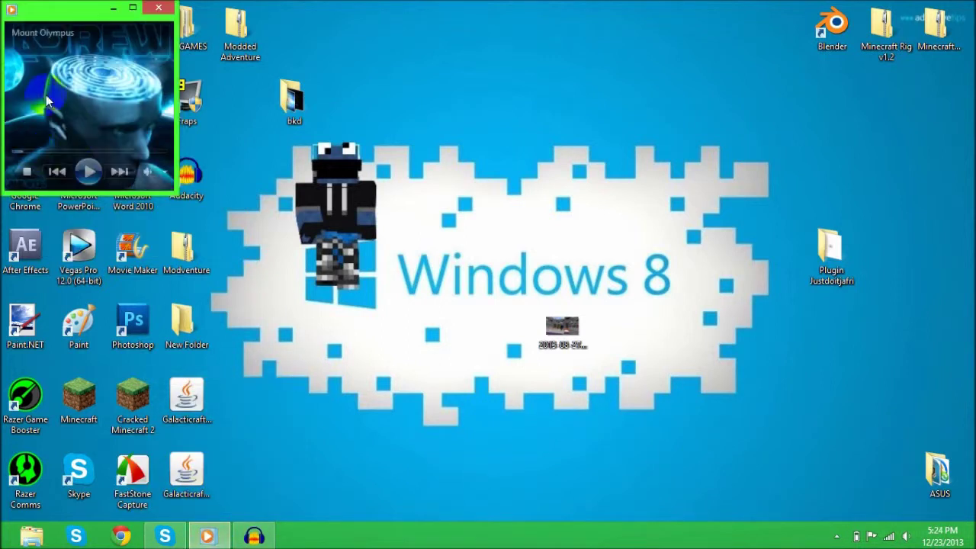
pyautogui.click(148, 8)
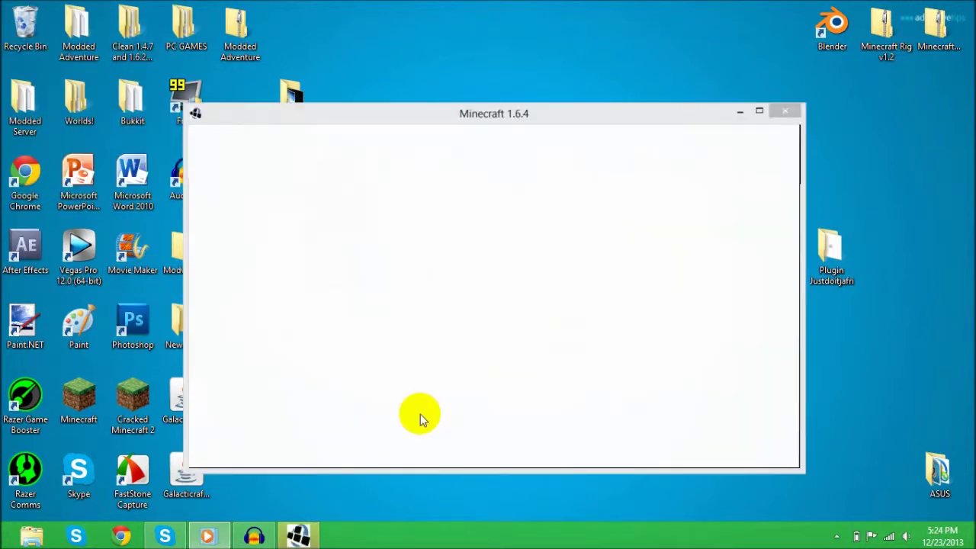
pyautogui.click(508, 251)
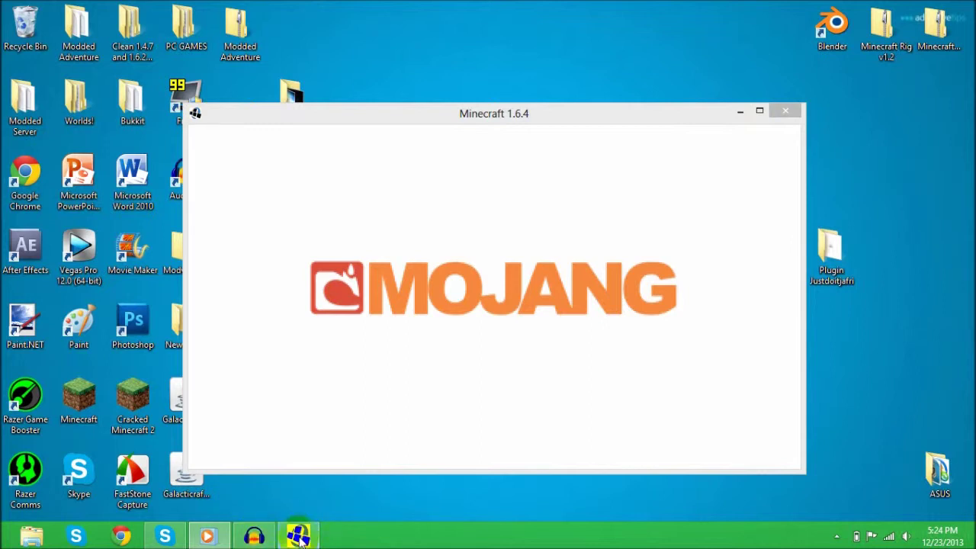
pyautogui.moveTo(297, 540)
pyautogui.click(224, 119)
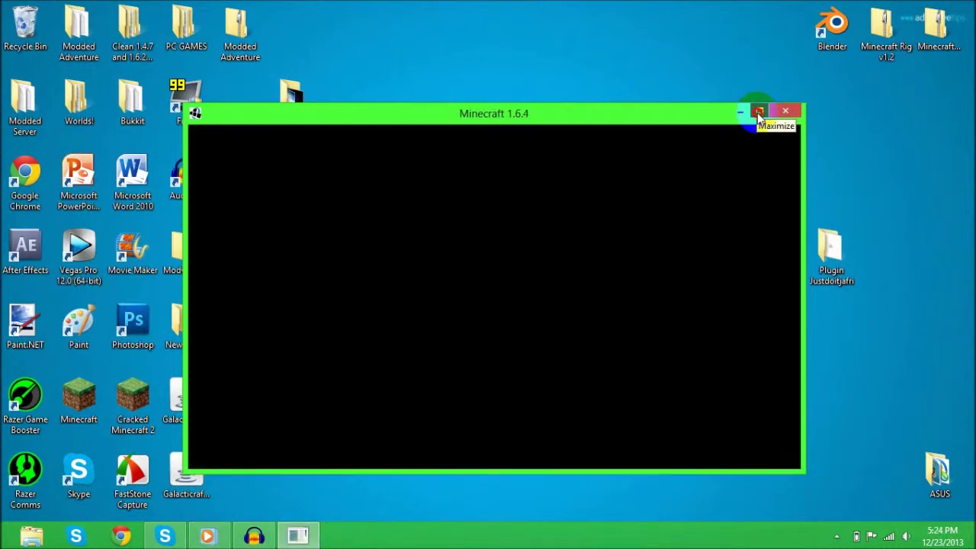
pyautogui.click(758, 112)
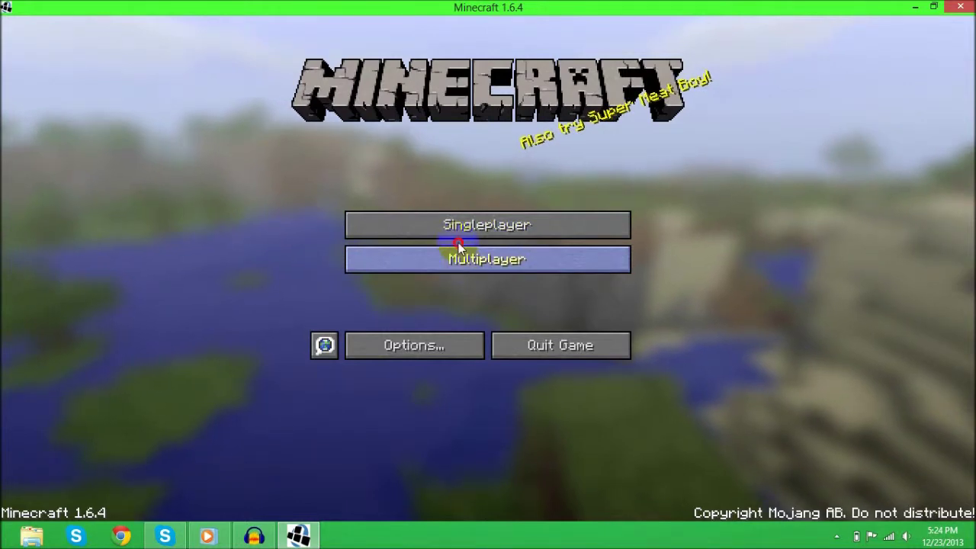
# - Glance at the server list, set Sound to 100% in Options, and quit Minecraft
pyautogui.click(458, 245)
pyautogui.click(629, 498)
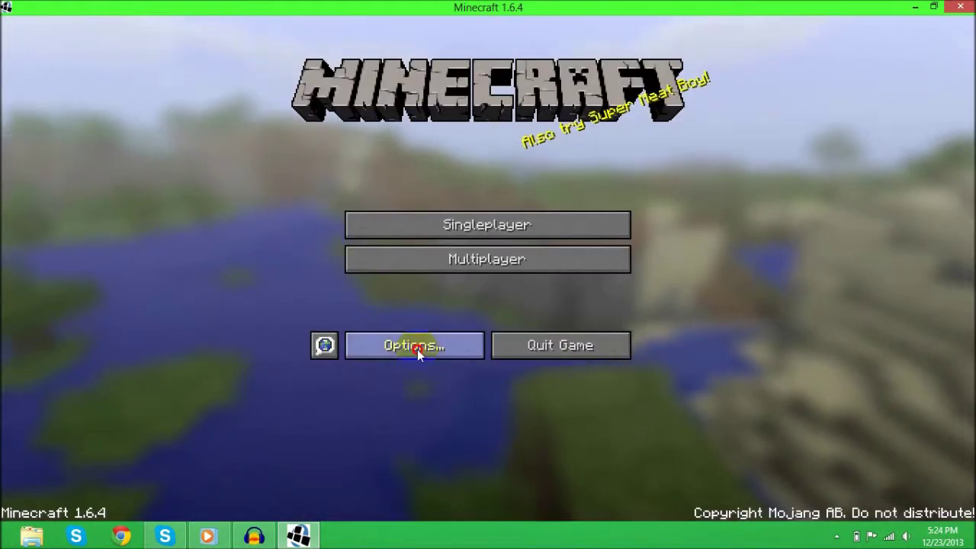
pyautogui.click(417, 349)
pyautogui.moveTo(599, 98); pyautogui.dragTo(778, 91)
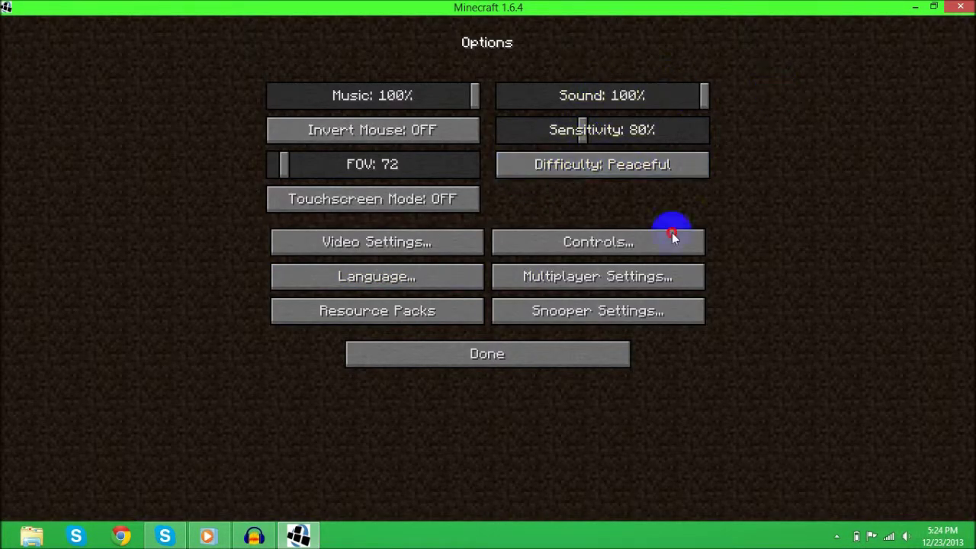
pyautogui.click(466, 359)
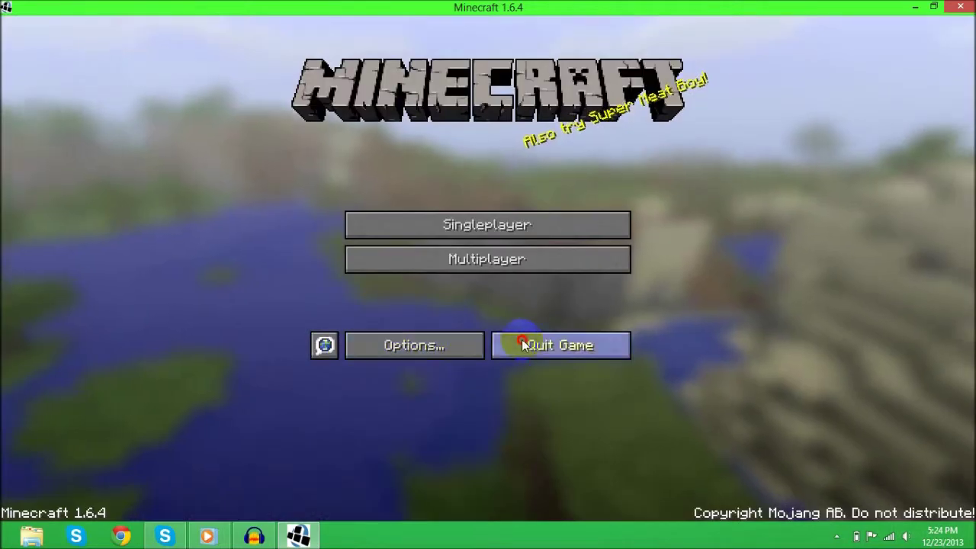
pyautogui.click(522, 345)
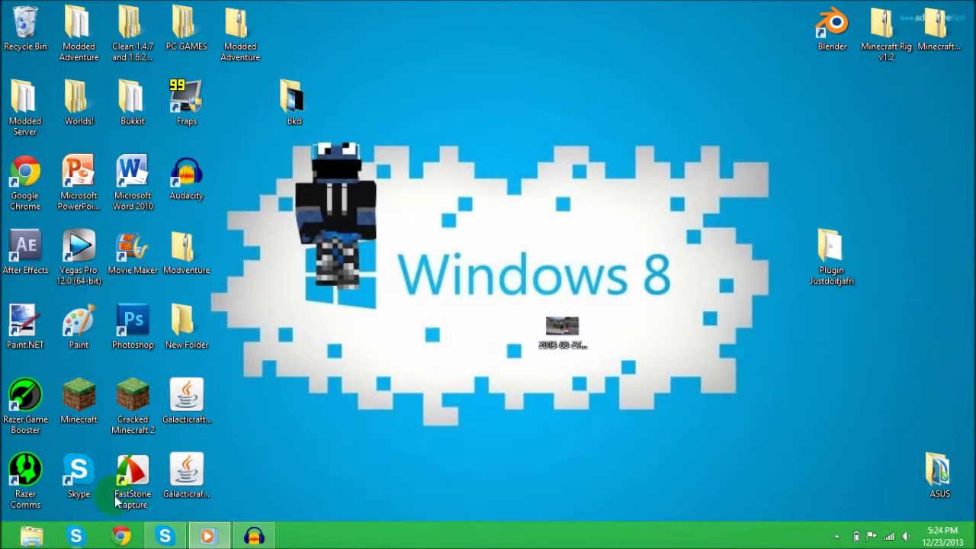
pyautogui.doubleClick(79, 398)
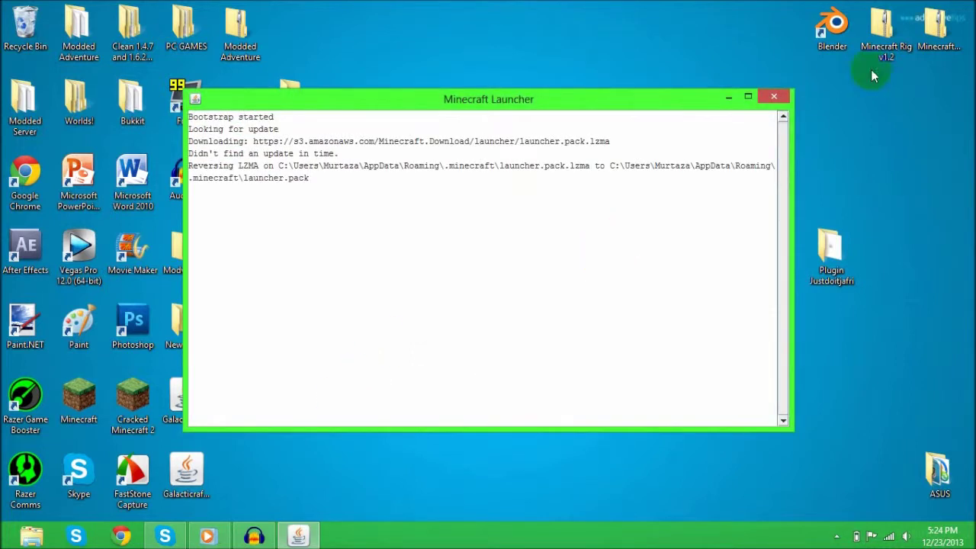
pyautogui.click(768, 93)
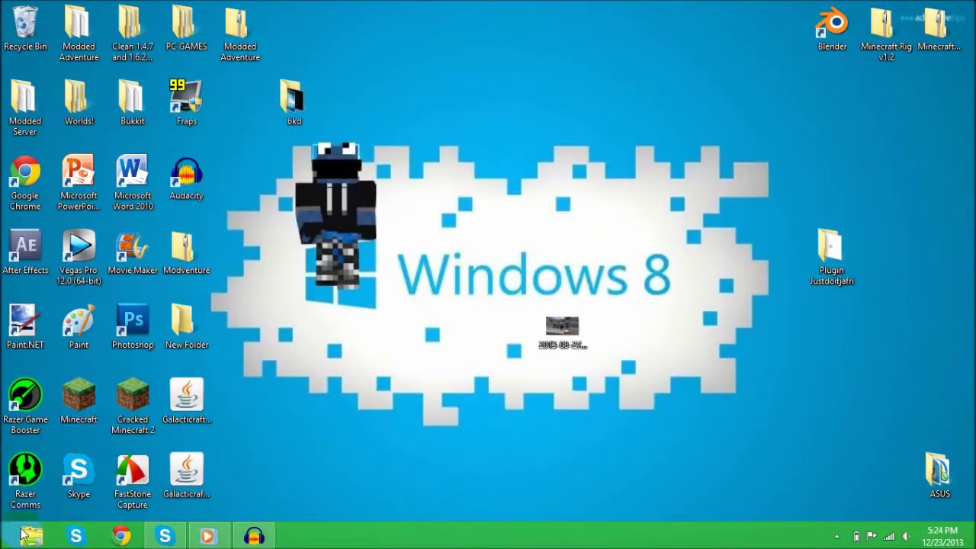
pyautogui.click(23, 536)
# - Open the .minecraft folder in the %appdata% Roaming folder, with Explorer maximized
pyautogui.write('%a')
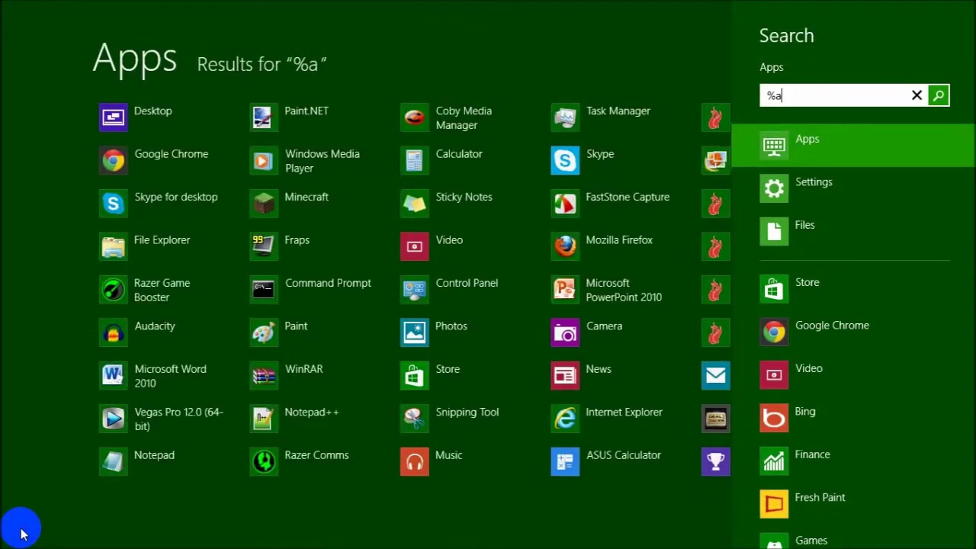
pyautogui.write('ppdata%')
pyautogui.press('Return')
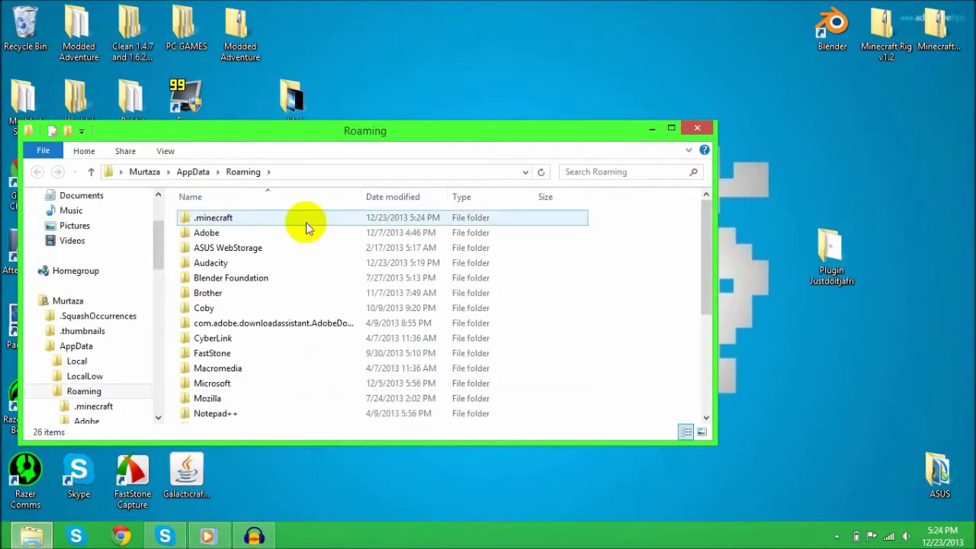
pyautogui.doubleClick(304, 220)
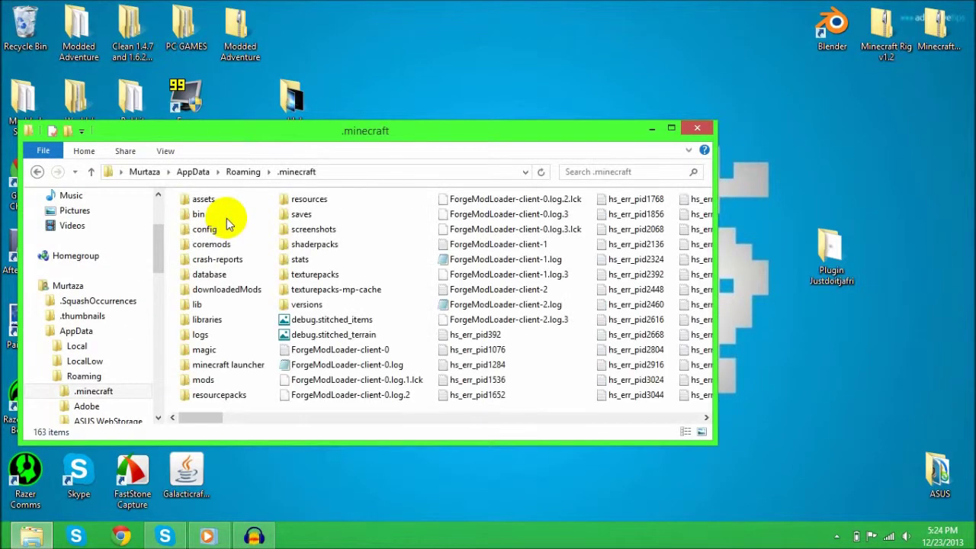
pyautogui.click(665, 133)
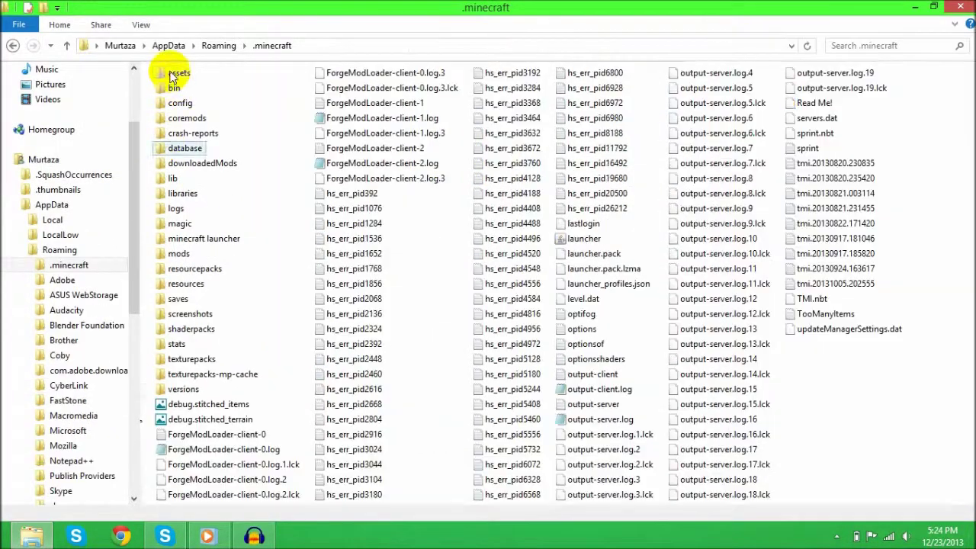
# - Inspect the assets folder's indexes and objects, close Explorer, and relaunch Minecraft from the desktop
pyautogui.doubleClick(175, 76)
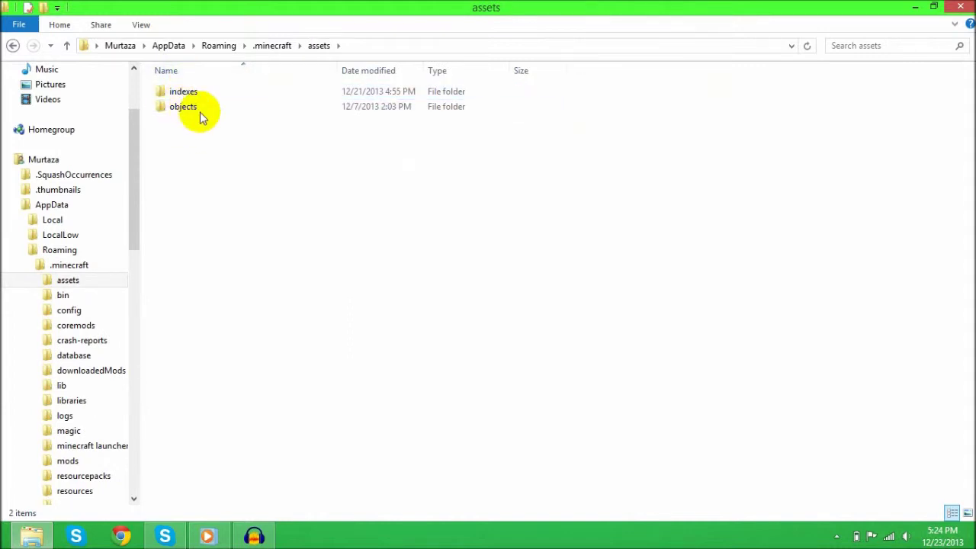
pyautogui.moveTo(188, 134); pyautogui.dragTo(373, 134)
pyautogui.click(960, 6)
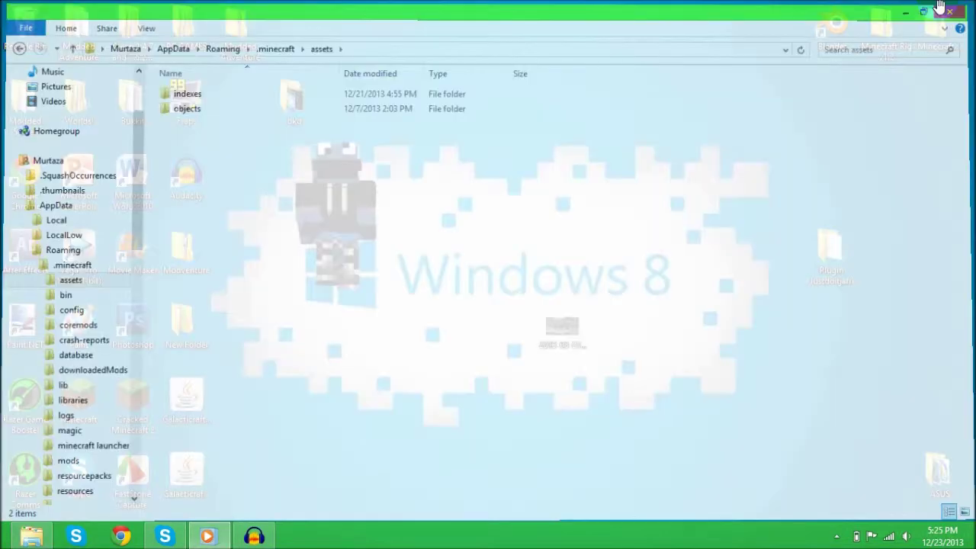
pyautogui.doubleClick(89, 419)
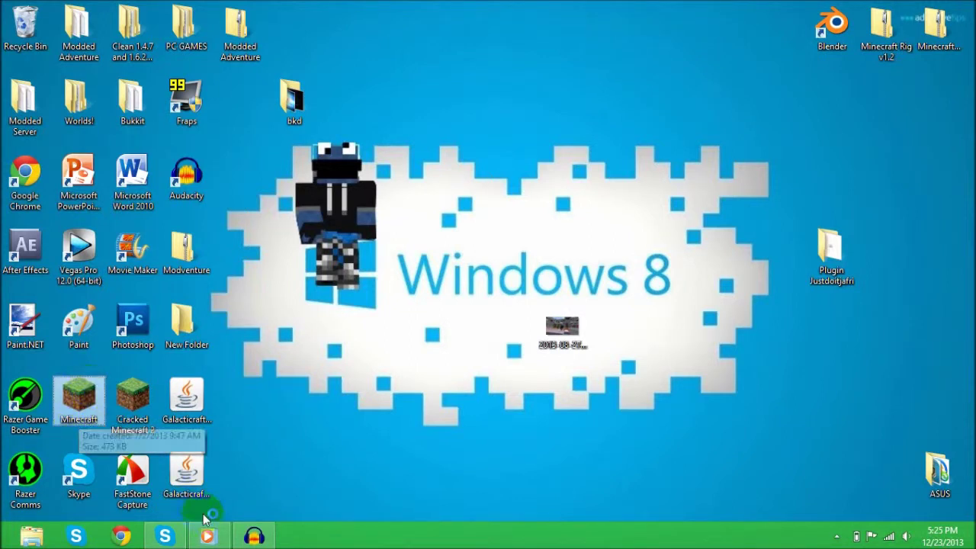
# - Select the 1.7.2 profile and check its version list, closing the editor unsaved
pyautogui.moveTo(257, 533)
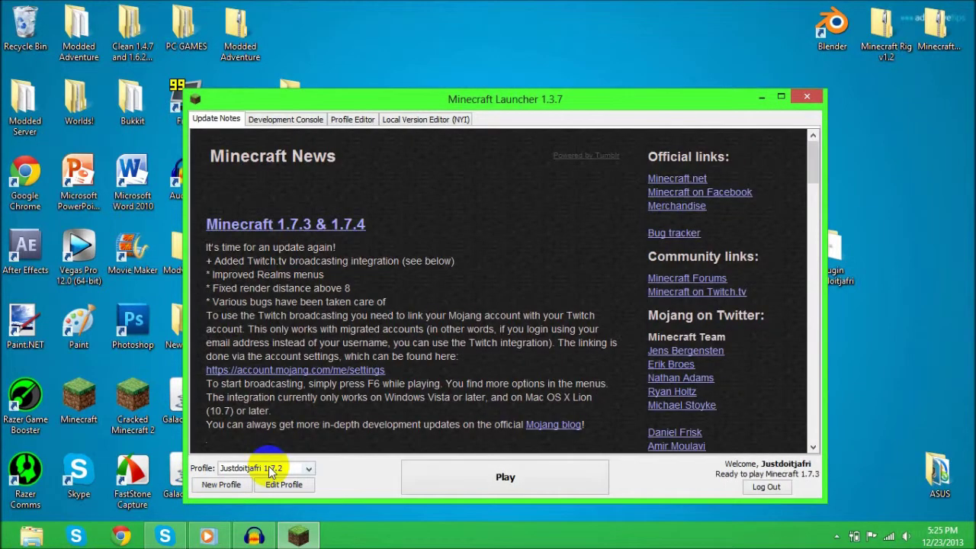
pyautogui.click(269, 468)
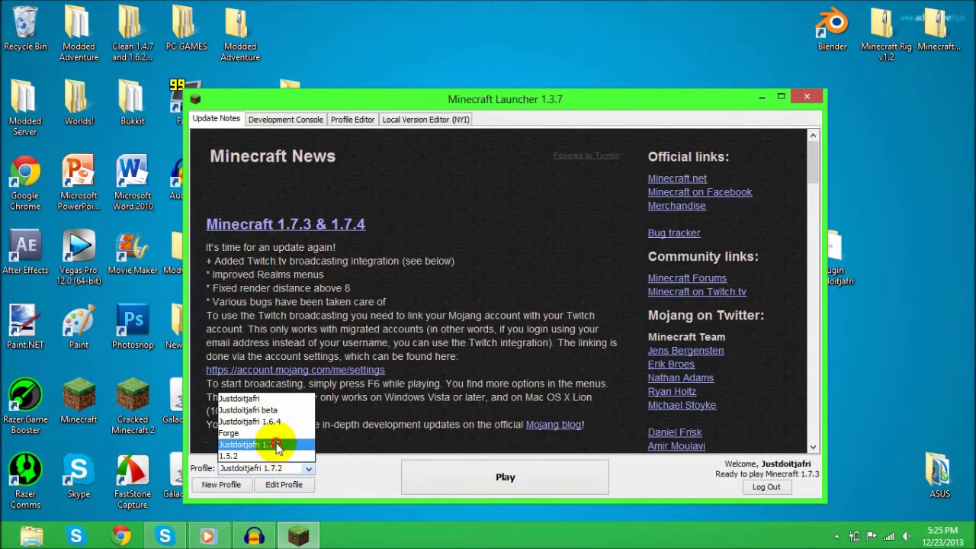
pyautogui.click(276, 445)
pyautogui.click(303, 488)
pyautogui.click(468, 355)
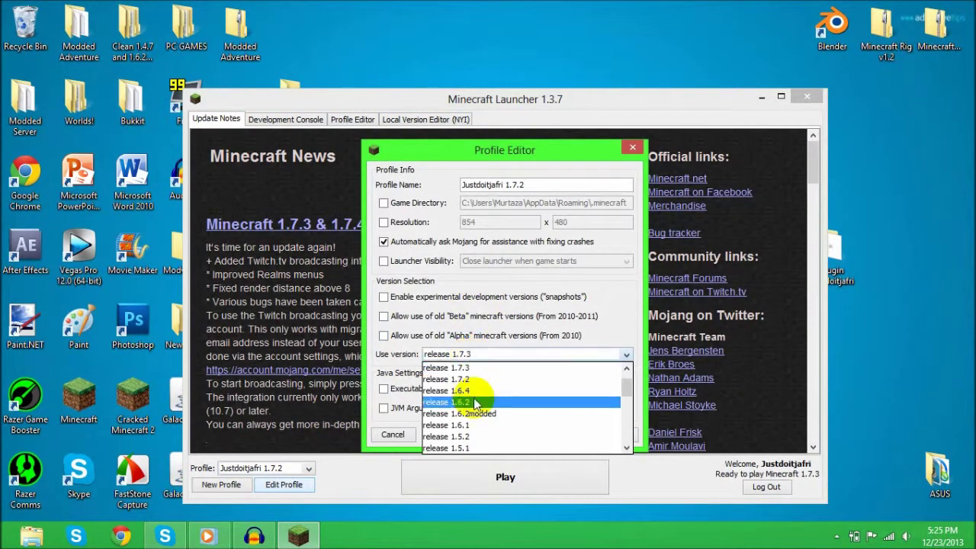
pyautogui.click(456, 379)
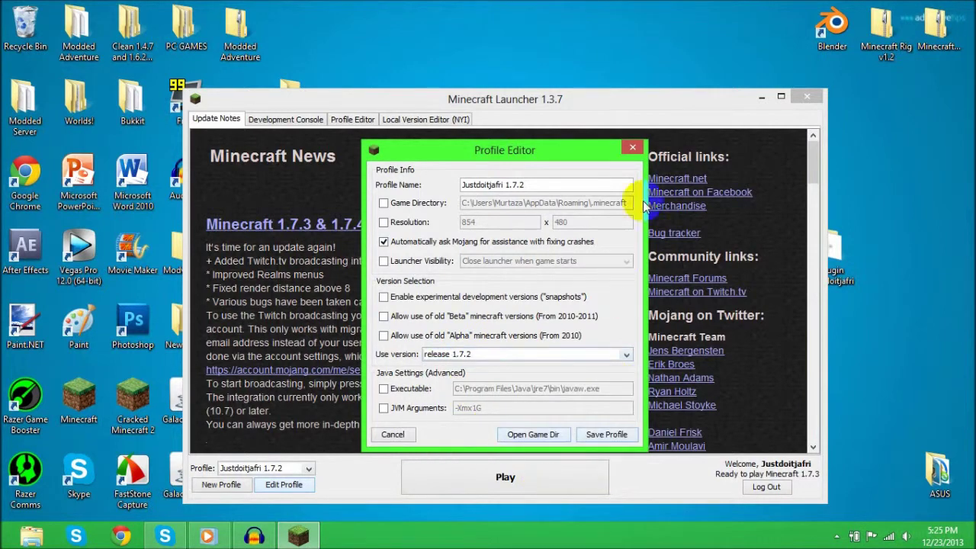
pyautogui.click(627, 148)
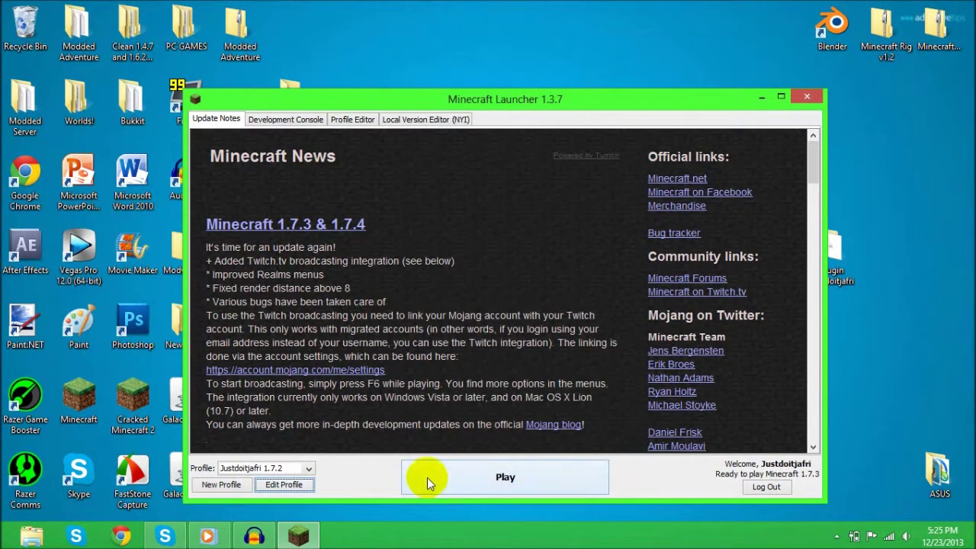
# - Set the 1.7.2 profile to release 1.7.2, save it, and start the game
pyautogui.click(304, 468)
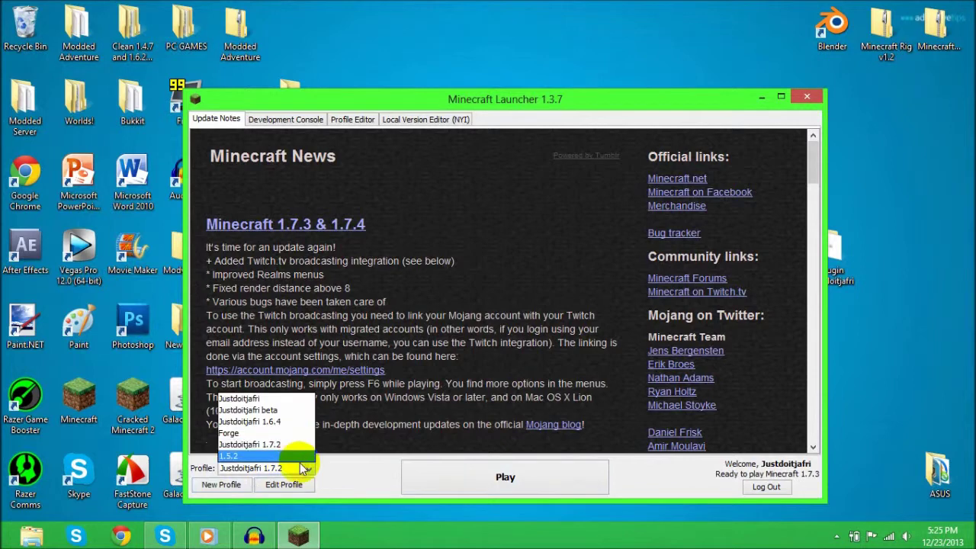
pyautogui.click(296, 487)
pyautogui.click(295, 487)
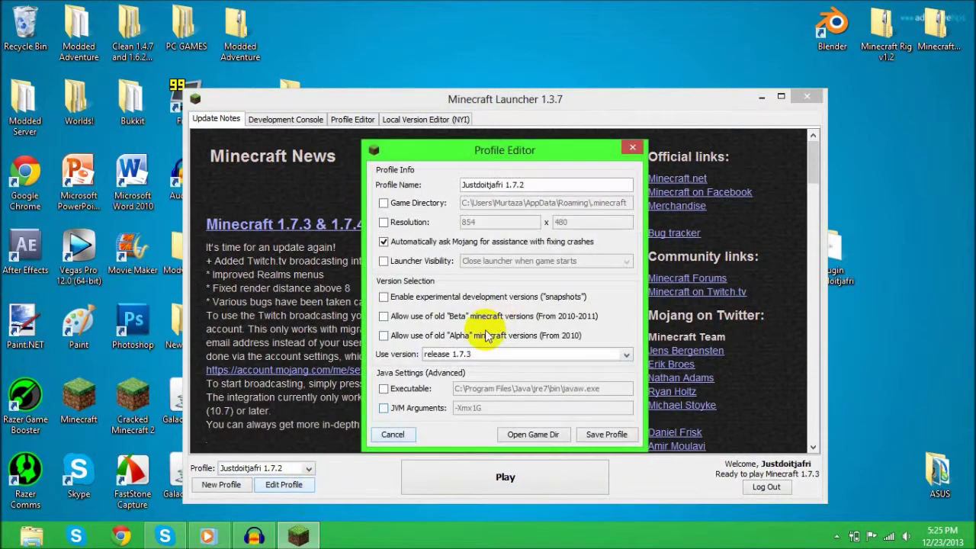
pyautogui.click(483, 357)
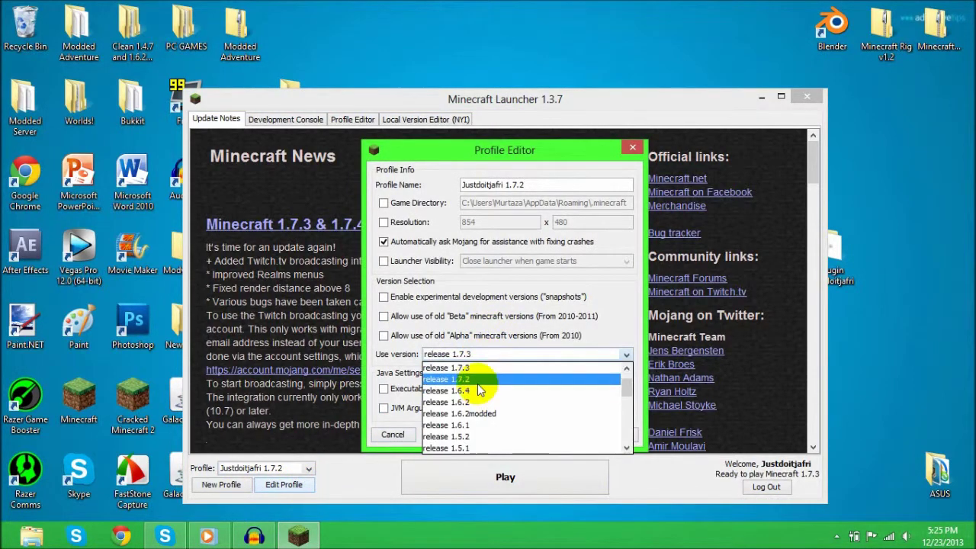
pyautogui.click(475, 375)
pyautogui.click(580, 435)
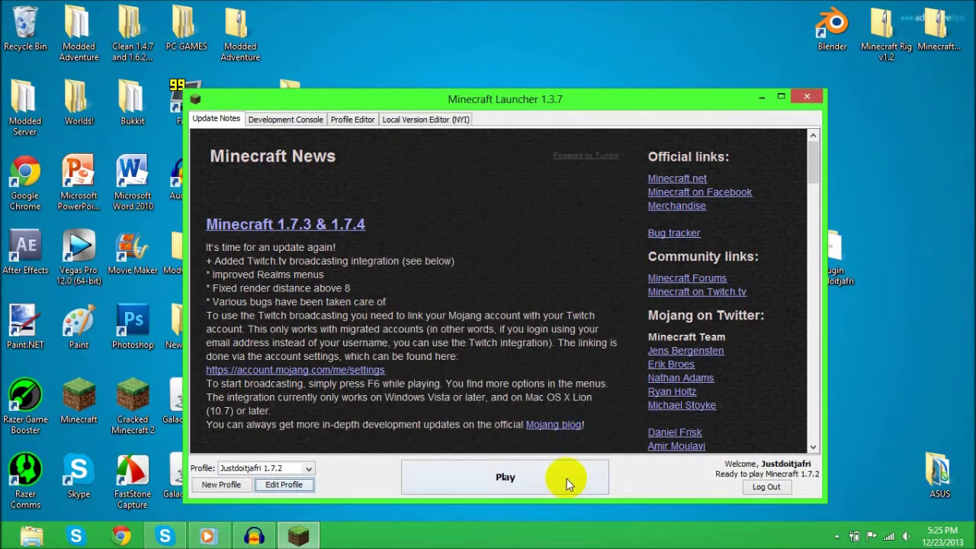
pyautogui.click(562, 478)
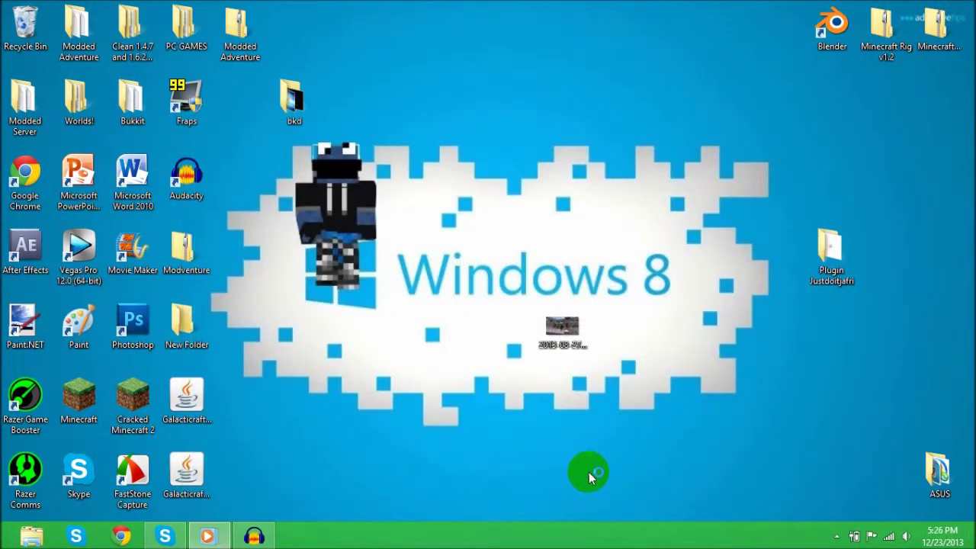
# - Open .minecraft\assets via %appdata% and close the running Minecraft 1.7.2 game
pyautogui.click(6, 541)
pyautogui.write('%app')
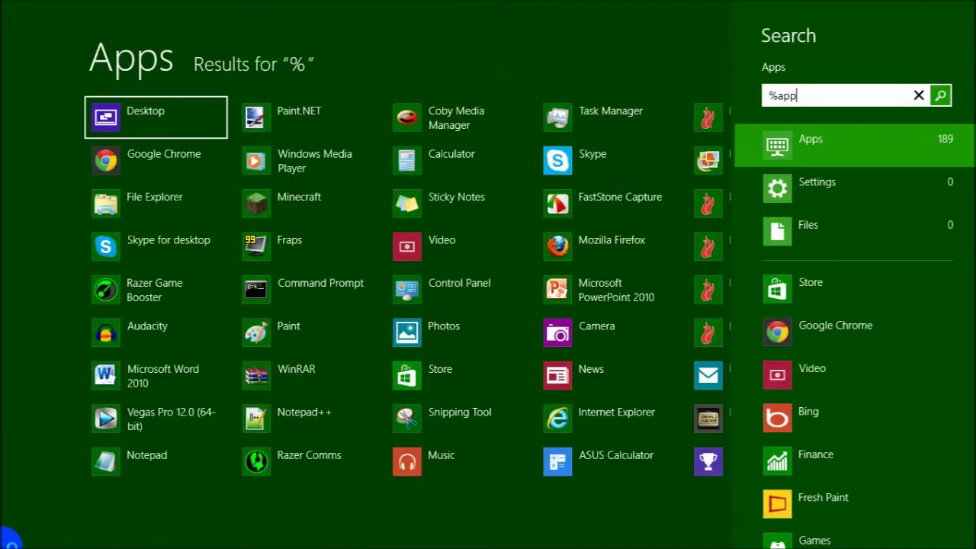
pyautogui.write('data%')
pyautogui.press('Return')
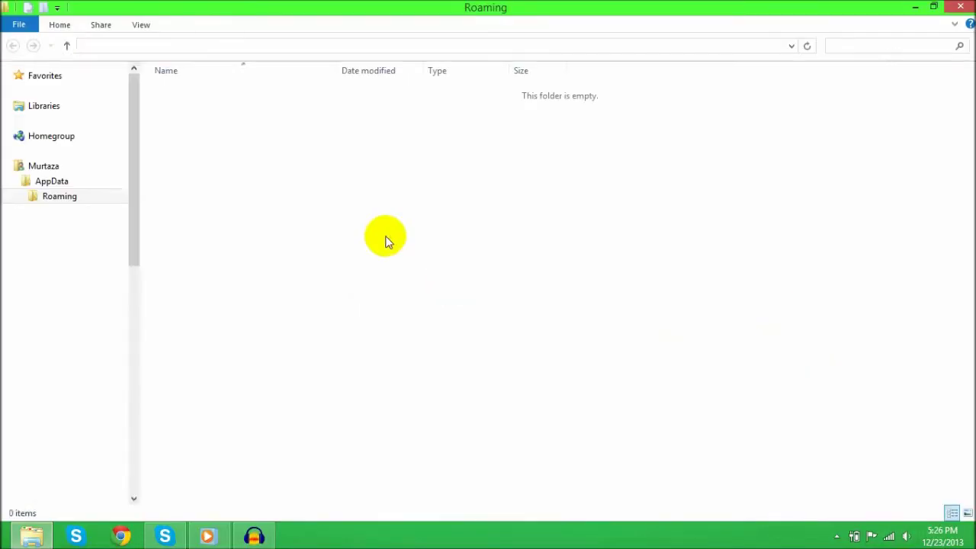
pyautogui.doubleClick(188, 90)
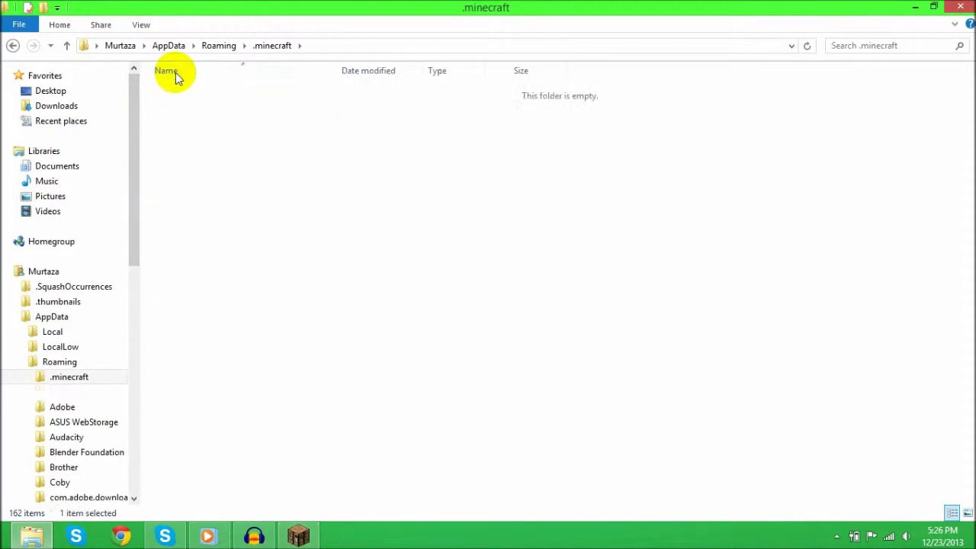
pyautogui.doubleClick(177, 90)
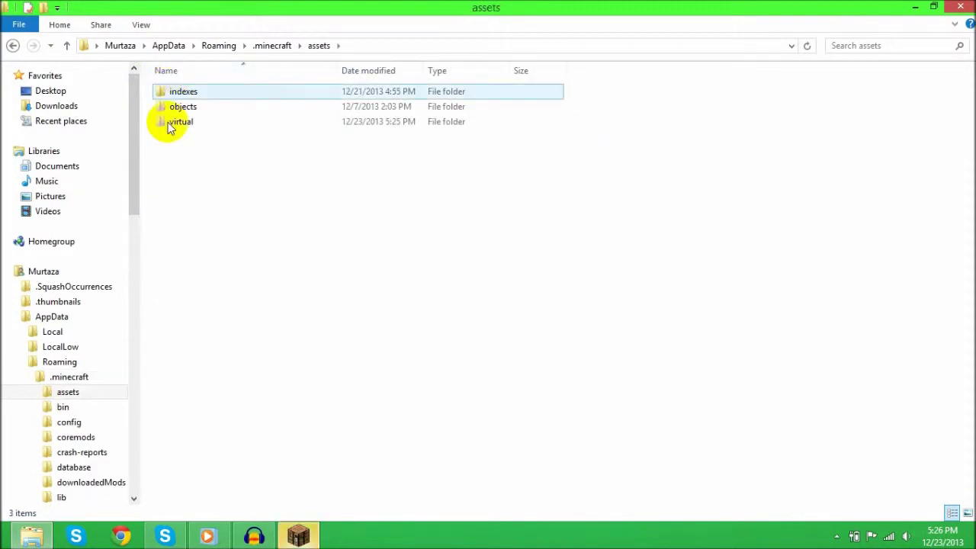
pyautogui.click(308, 536)
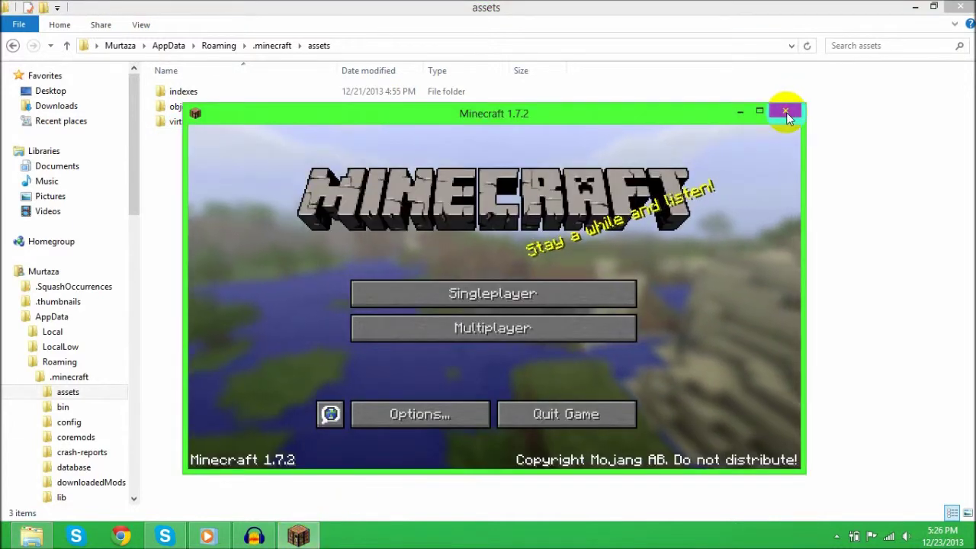
pyautogui.click(786, 112)
# - Copy all ten items from virtual\legacy and paste them into the assets folder
pyautogui.doubleClick(212, 126)
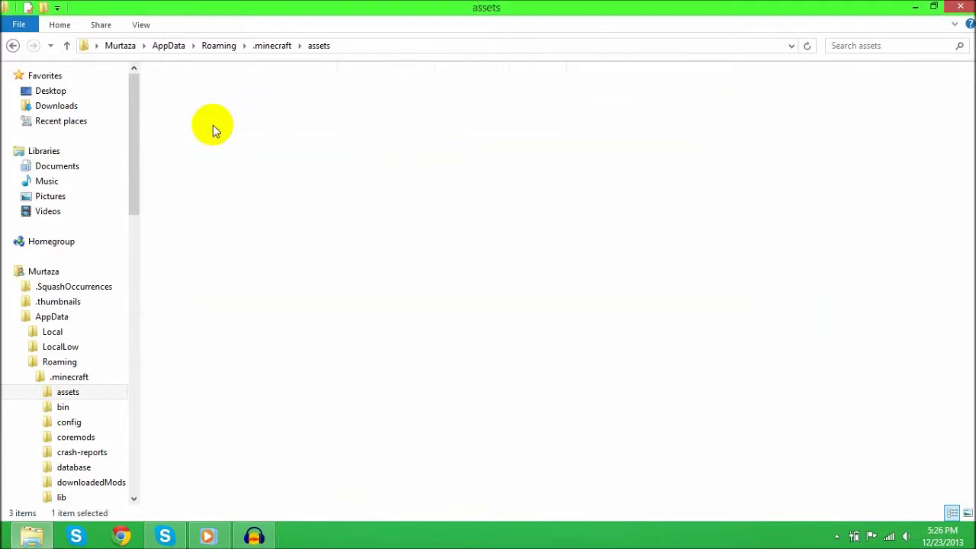
pyautogui.doubleClick(221, 101)
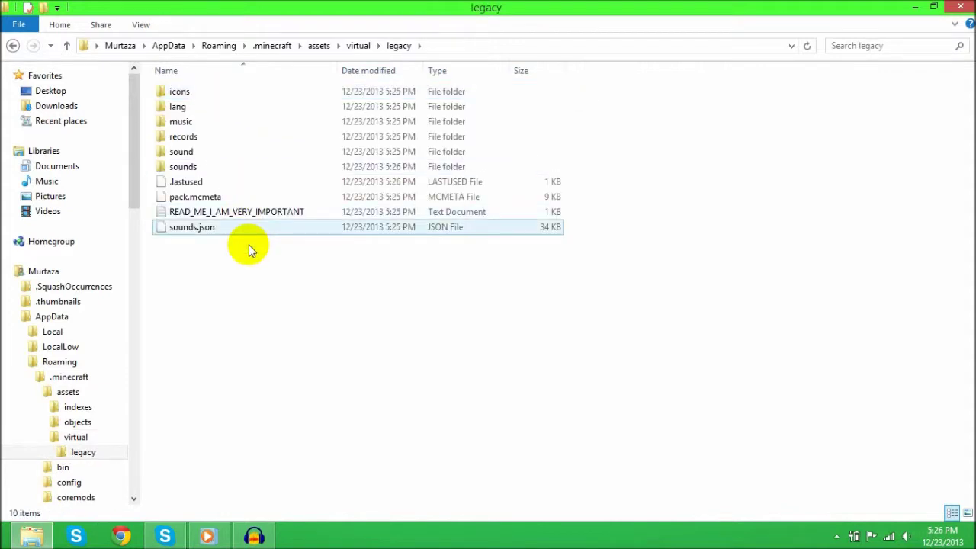
pyautogui.moveTo(249, 251); pyautogui.dragTo(246, 89)
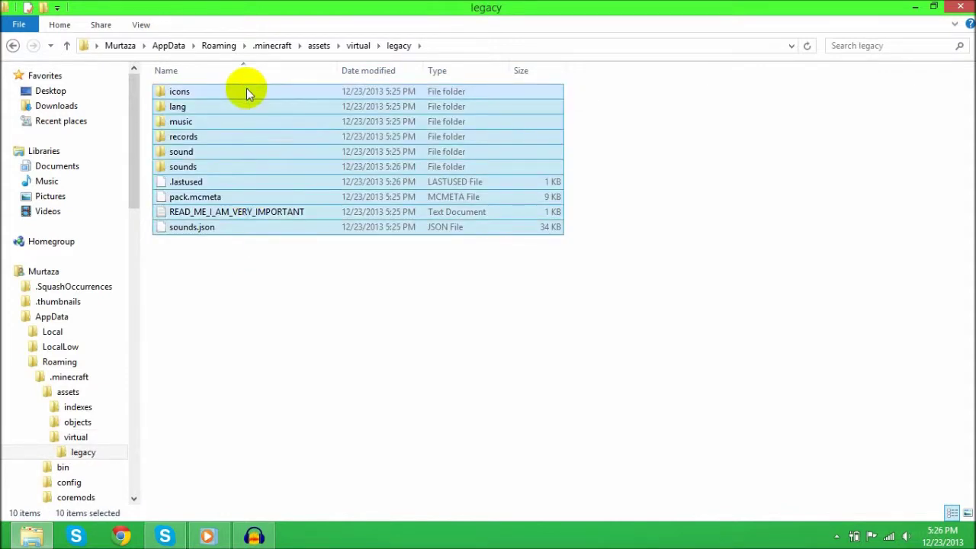
pyautogui.click(319, 46)
pyautogui.click(204, 164)
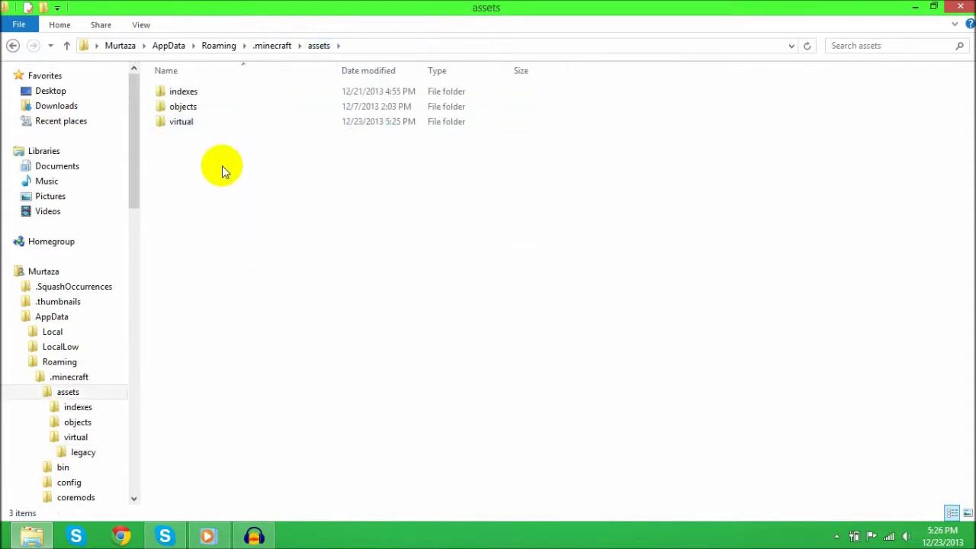
pyautogui.hotkey('ctrl', 'v')
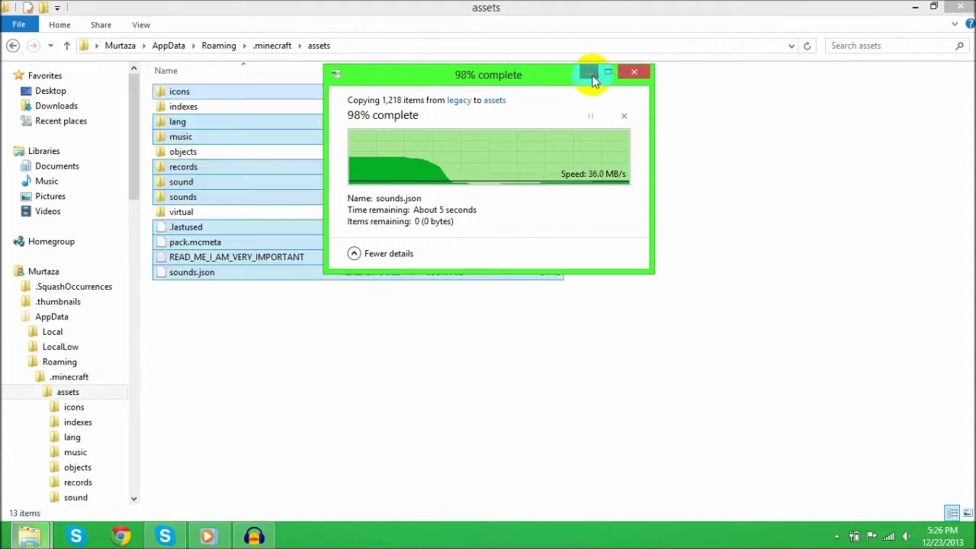
pyautogui.click(926, 98)
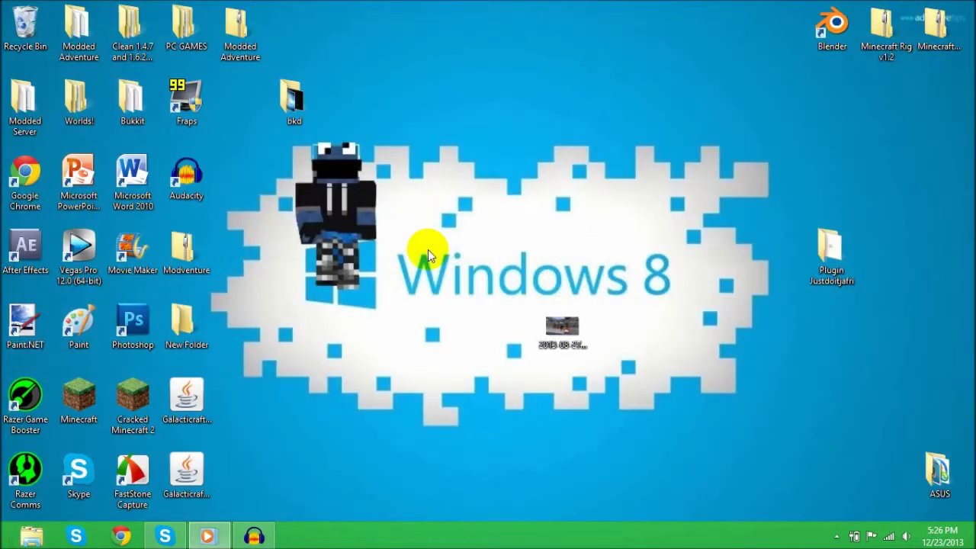
# - Check the MagicLauncher_1.2.5 entry in Razer Game Booster, then close the booster
pyautogui.click(33, 538)
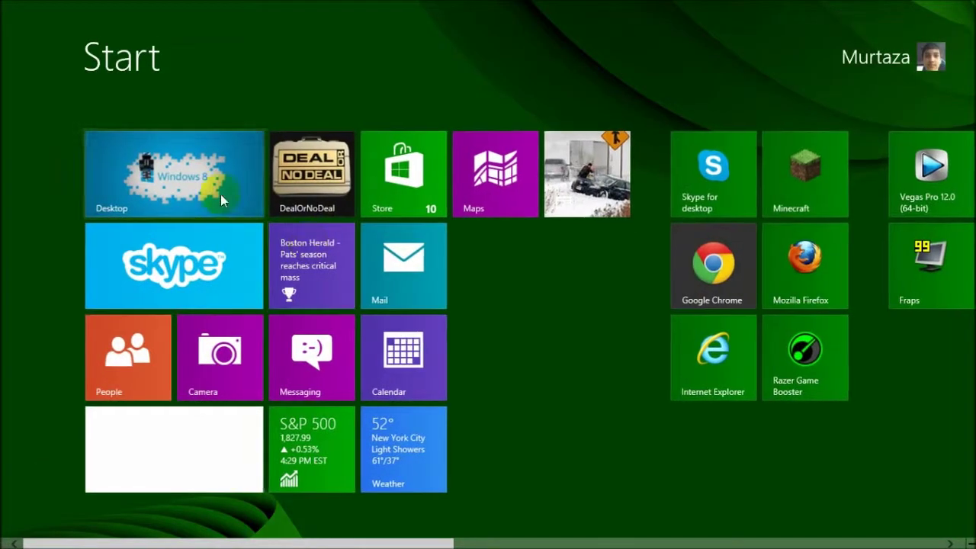
pyautogui.click(827, 351)
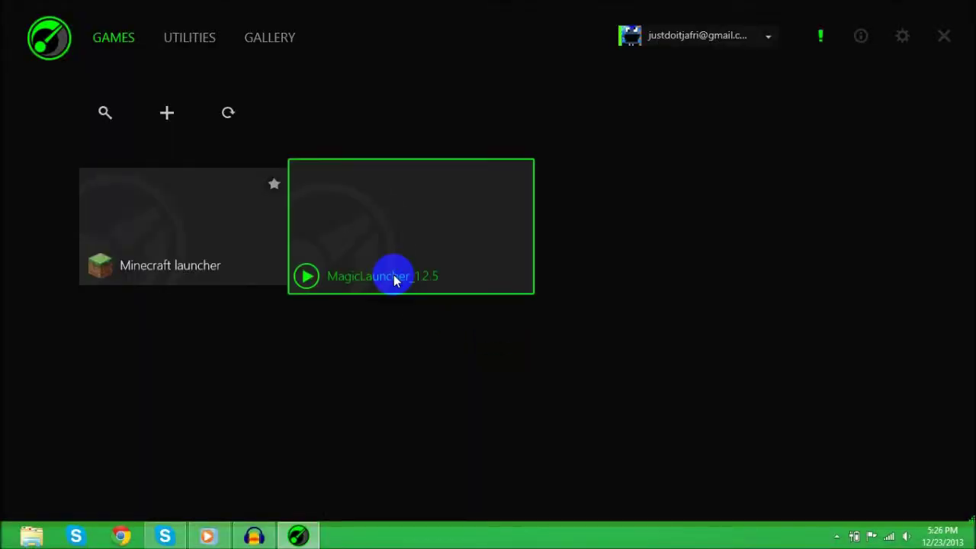
pyautogui.click(393, 275)
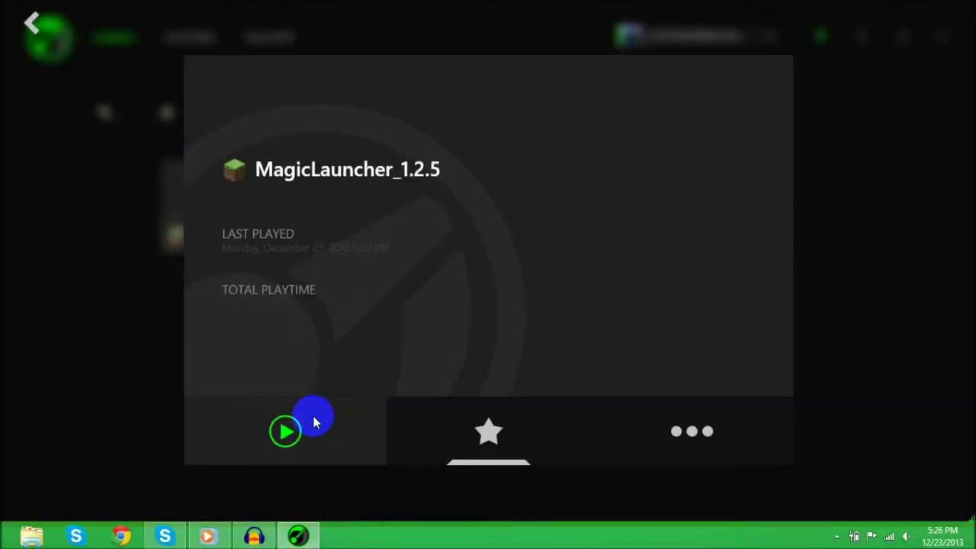
pyautogui.click(31, 25)
pyautogui.click(941, 38)
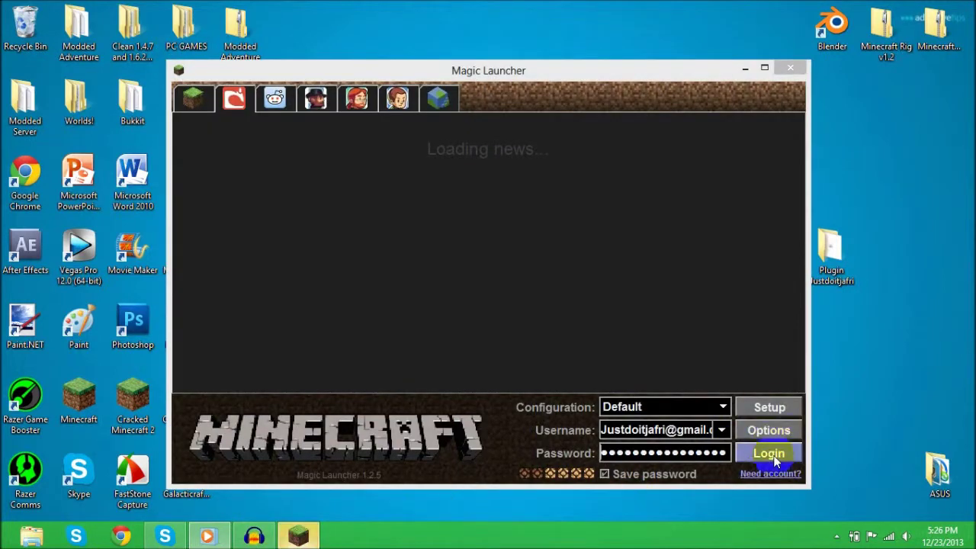
# - Log in to start Minecraft 1.6.4, check the server list, and quit the game
pyautogui.click(772, 453)
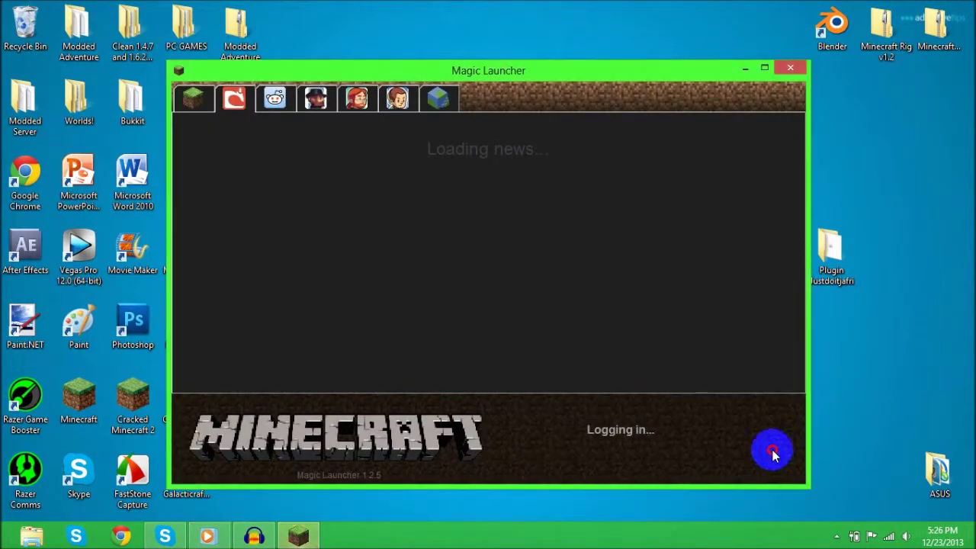
pyautogui.click(774, 68)
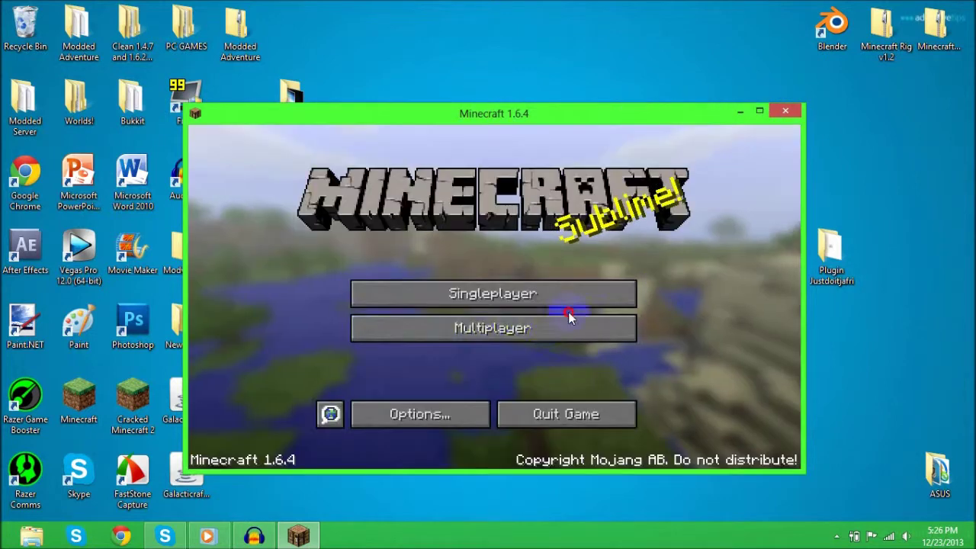
pyautogui.click(564, 326)
pyautogui.click(615, 441)
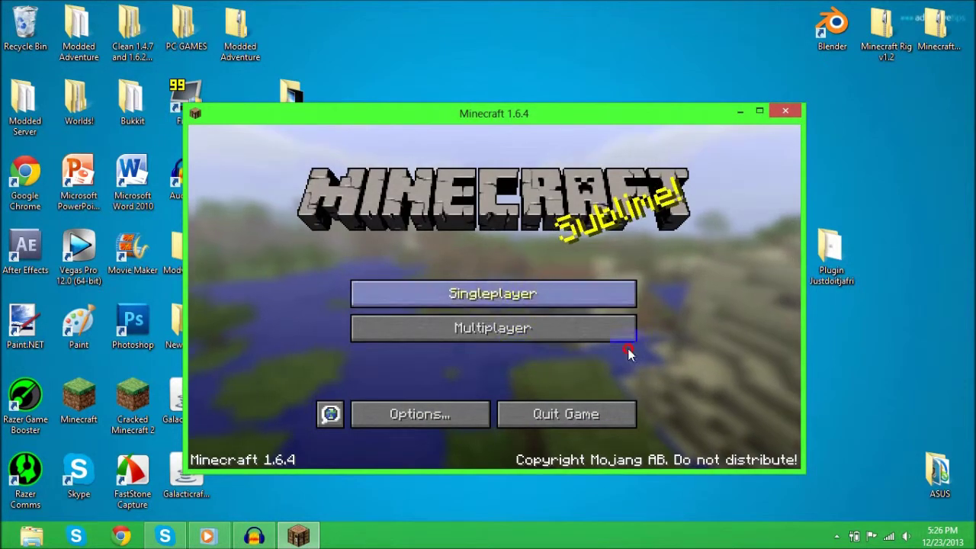
pyautogui.click(605, 412)
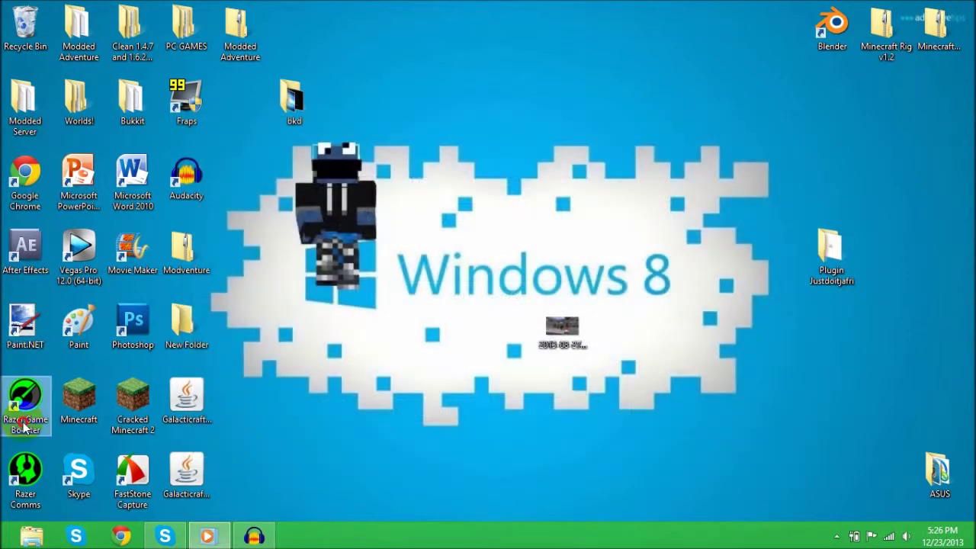
# - Start the official Minecraft Launcher, enlarge it, and keep the 1.7.2 profile selected
pyautogui.doubleClick(79, 400)
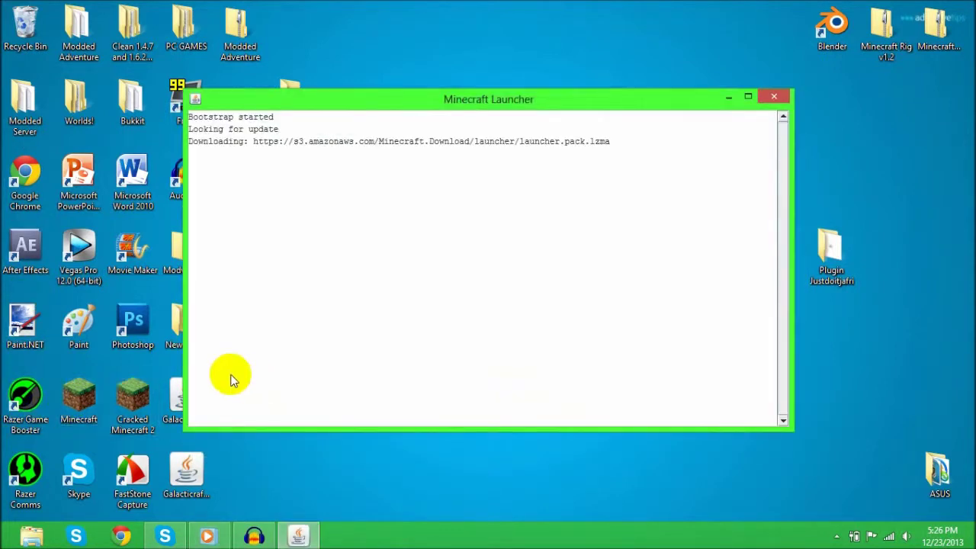
pyautogui.click(747, 96)
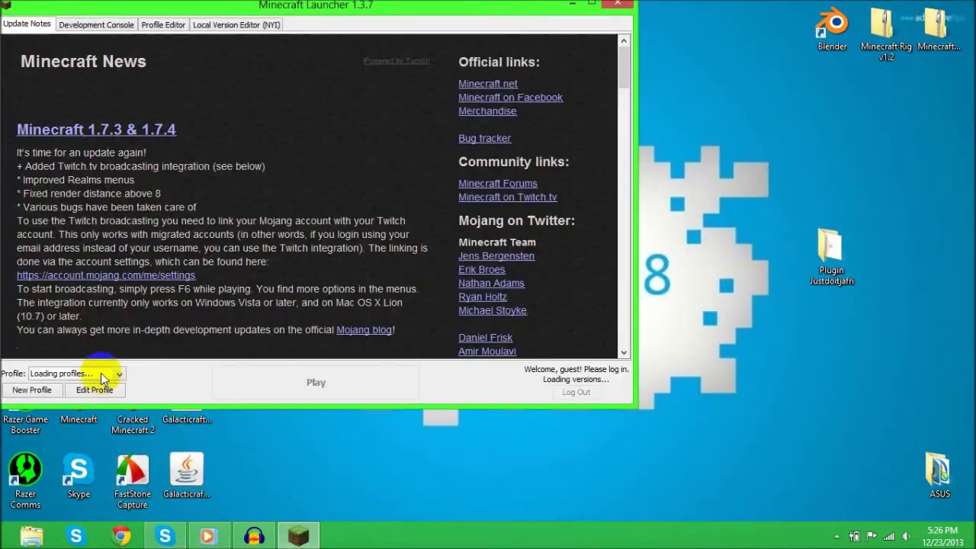
pyautogui.click(103, 374)
pyautogui.click(100, 433)
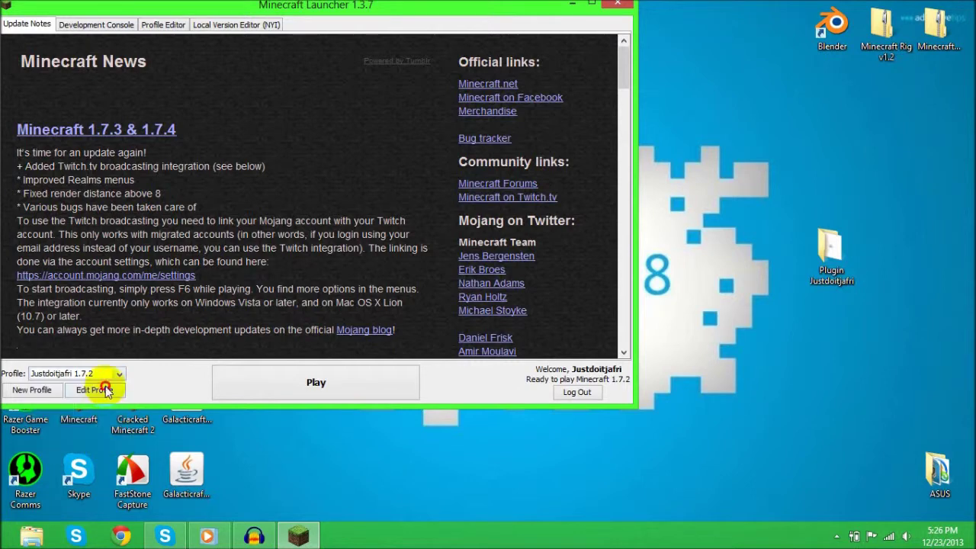
# - Change the profile's version to release 1.7.4, save it, and press Play
pyautogui.click(95, 390)
pyautogui.click(369, 259)
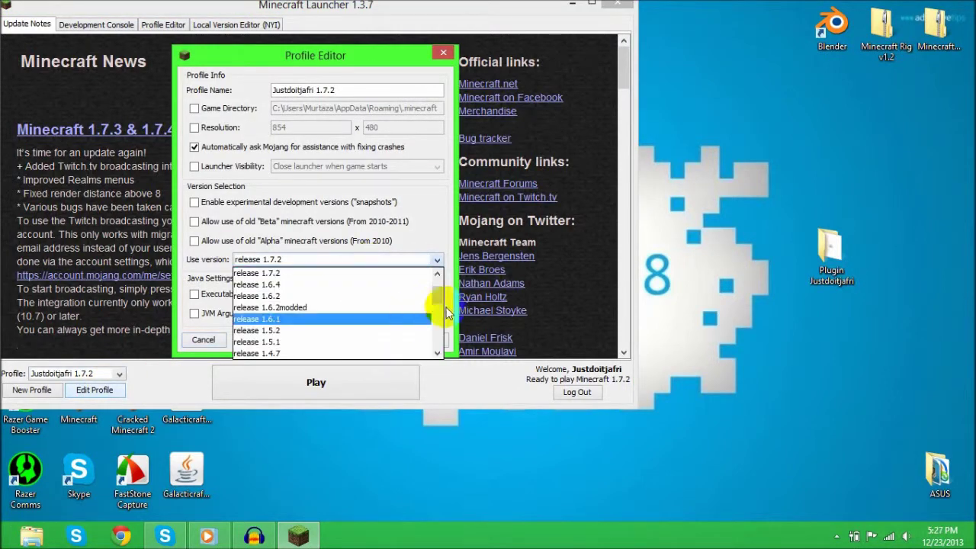
pyautogui.moveTo(438, 301); pyautogui.dragTo(438, 276)
pyautogui.click(372, 283)
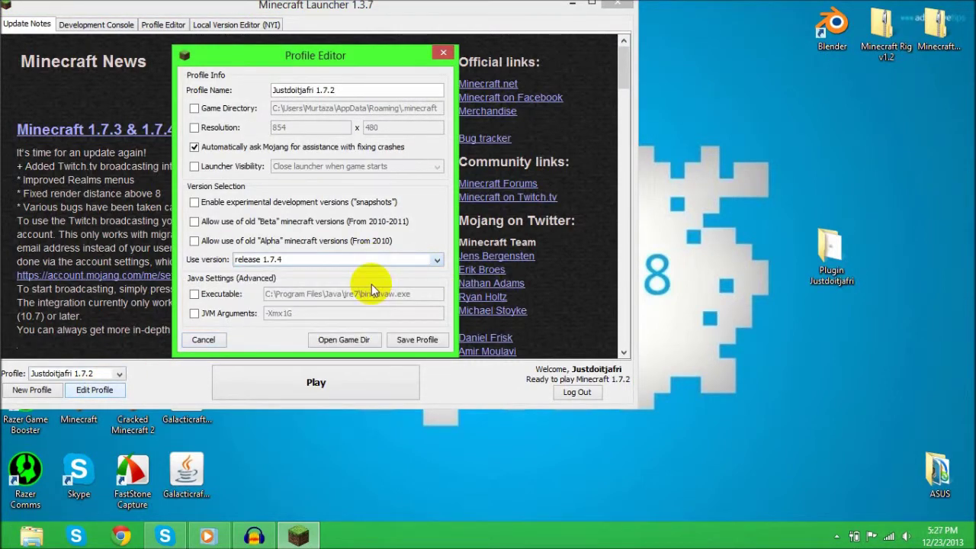
pyautogui.click(411, 347)
pyautogui.click(337, 381)
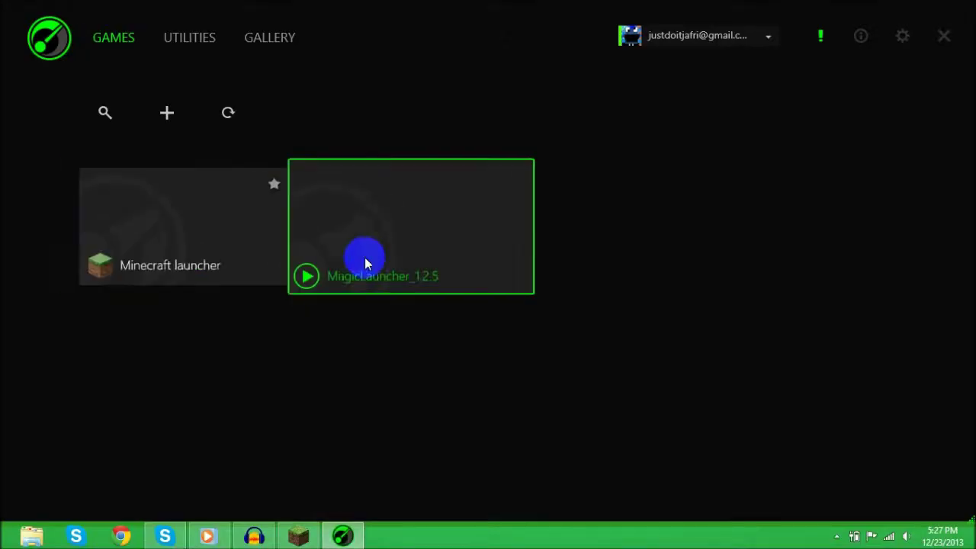
# - Launch MagicLauncher from Razer Game Booster, close Minecraft Launcher, and log in to Minecraft 1.6.4
pyautogui.click(359, 262)
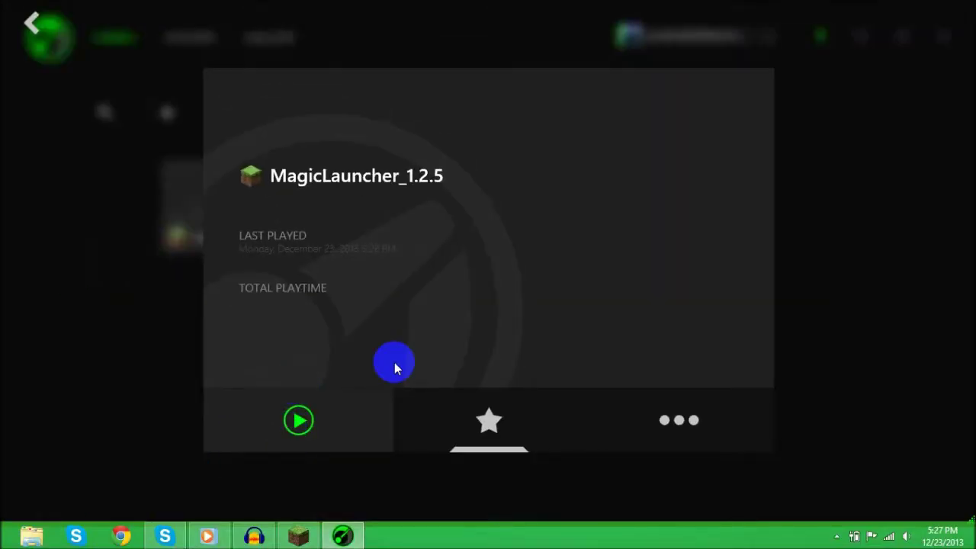
pyautogui.click(29, 24)
pyautogui.click(940, 37)
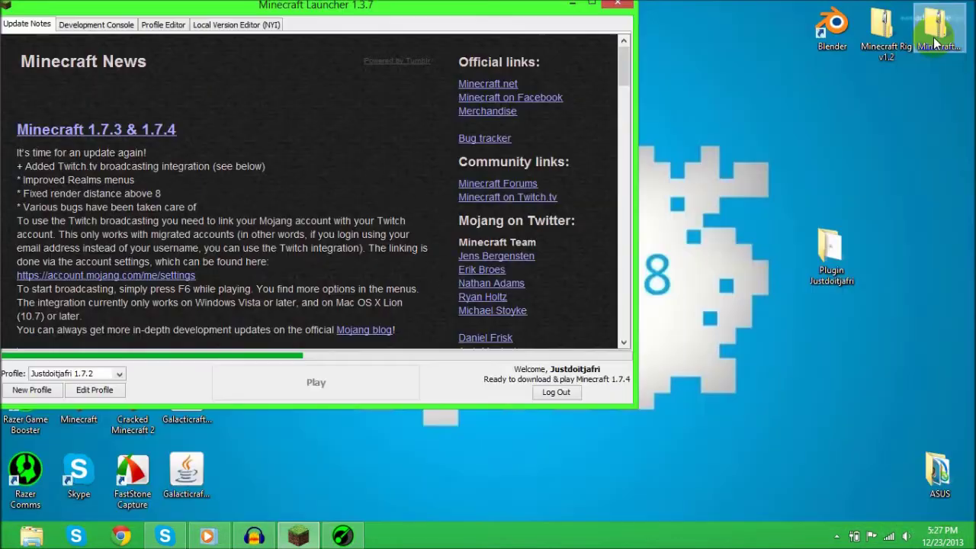
pyautogui.click(718, 103)
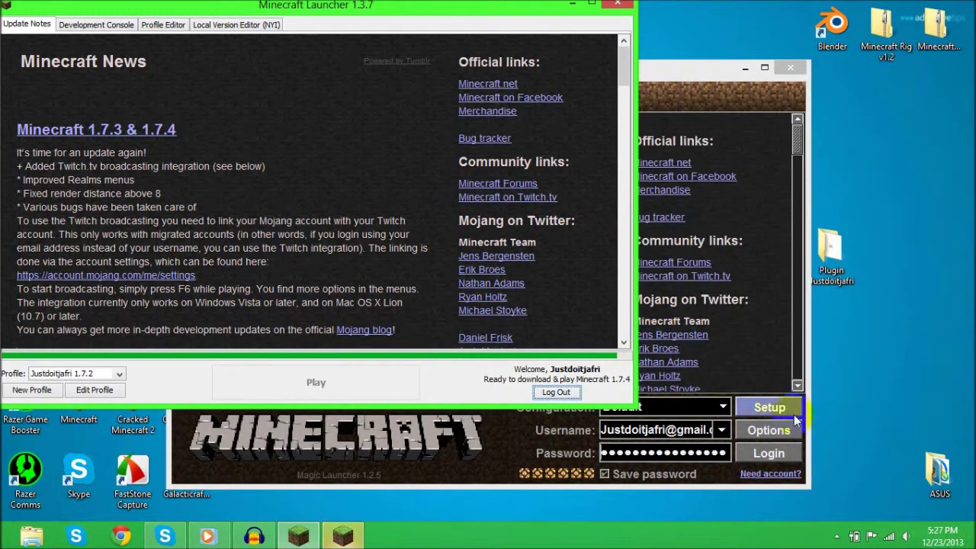
pyautogui.click(523, 427)
pyautogui.click(136, 375)
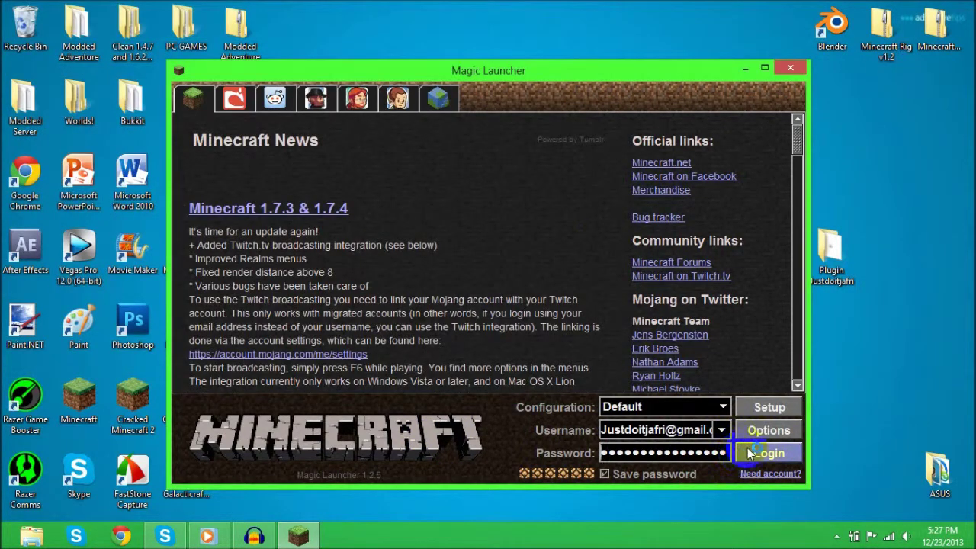
pyautogui.click(749, 447)
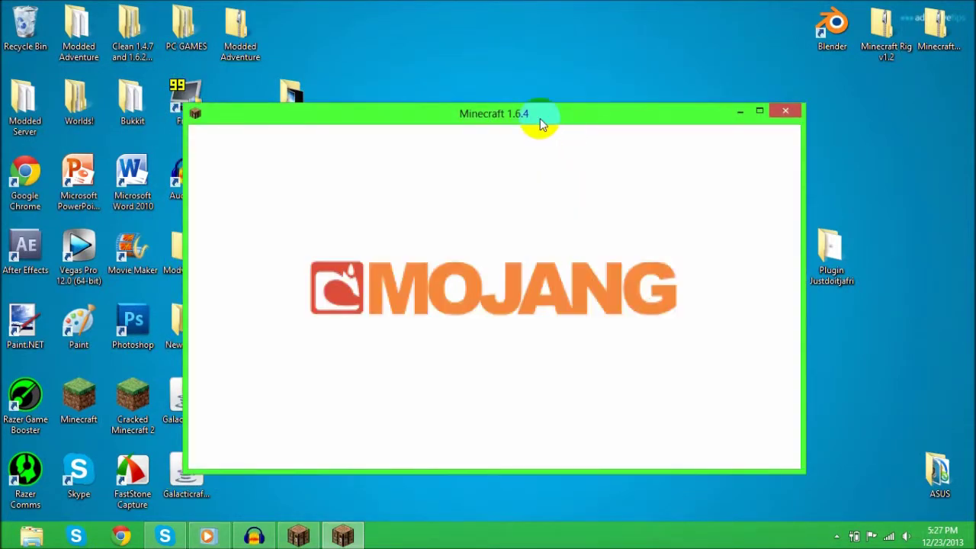
# - Open the multiplayer server list in both the 1.6.4 and 1.7.4 game windows
pyautogui.click(530, 114)
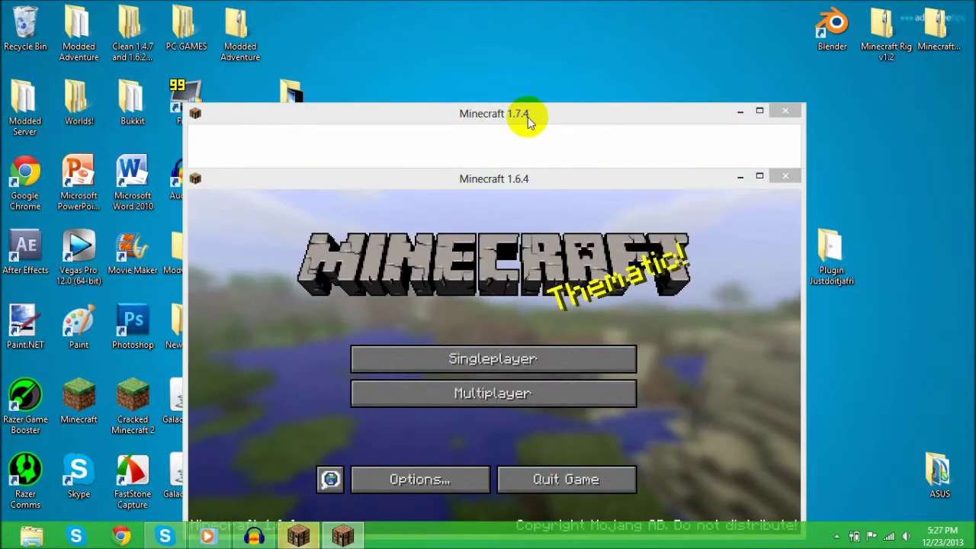
pyautogui.click(728, 121)
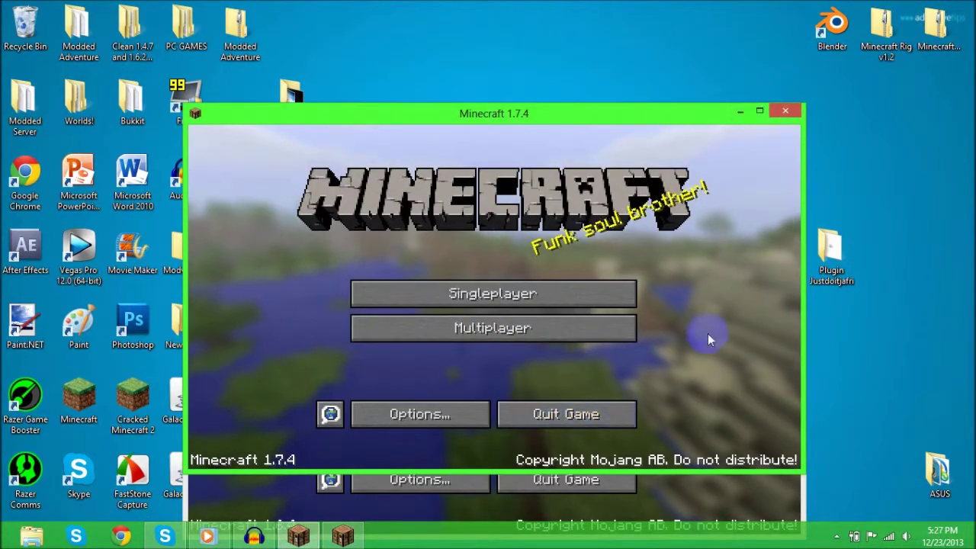
pyautogui.click(690, 494)
pyautogui.click(435, 377)
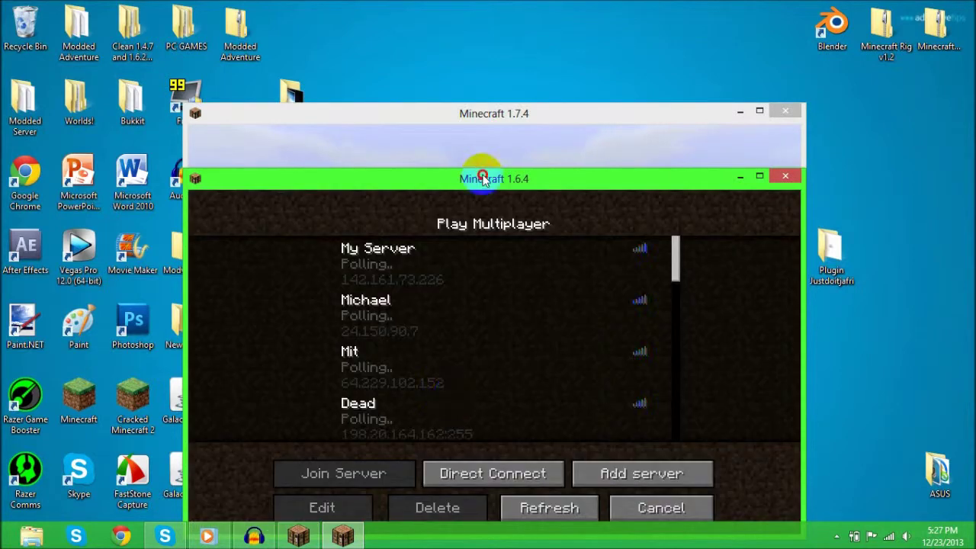
pyautogui.click(482, 130)
pyautogui.click(496, 320)
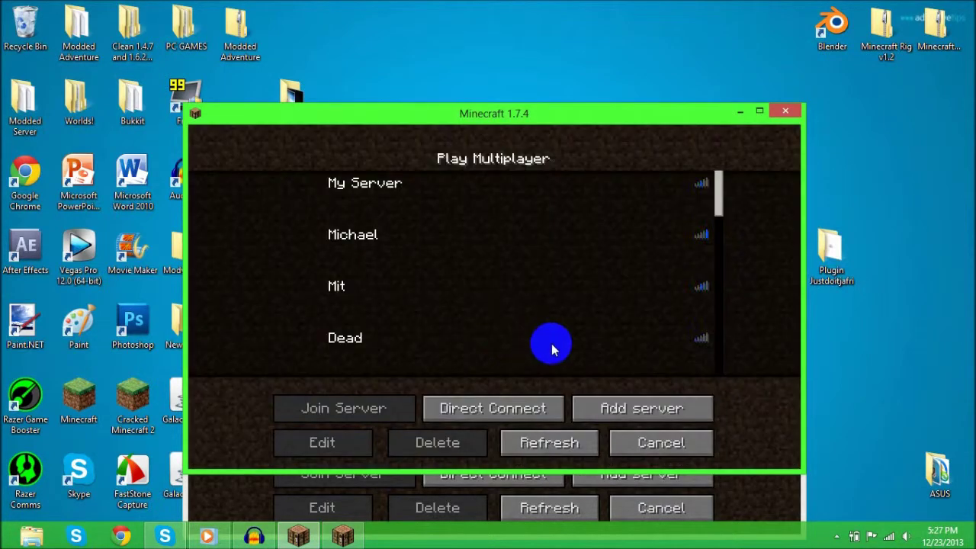
# - Close the Minecraft 1.7.4 window, then the 1.6.4 window
pyautogui.click(793, 114)
pyautogui.moveTo(599, 191); pyautogui.dragTo(610, 98)
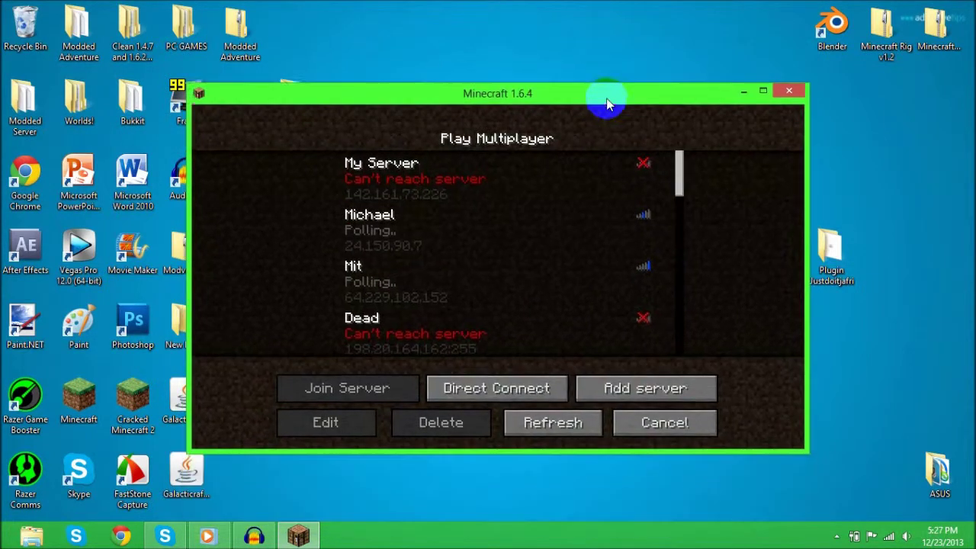
pyautogui.click(788, 91)
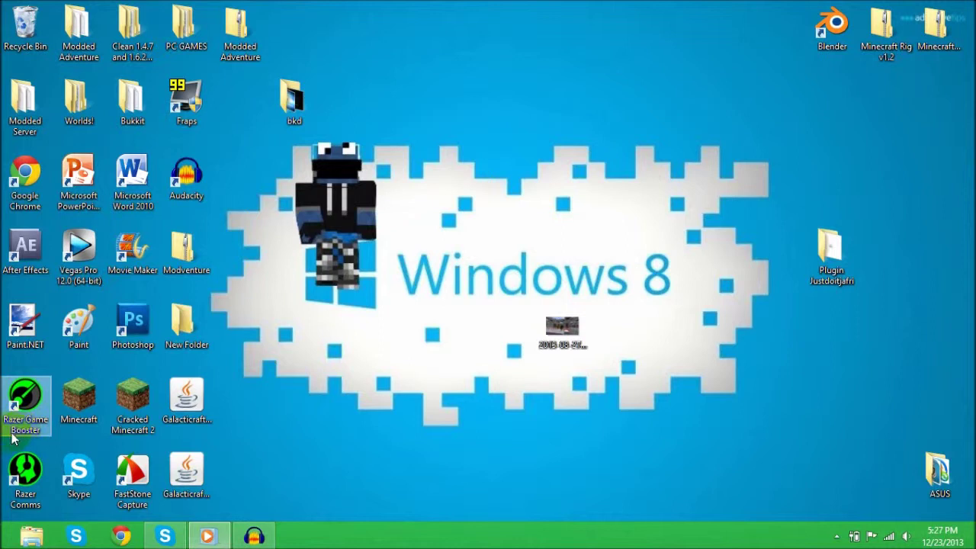
# - Drag the 2013-08-27_19.49.27 icon into the top row beside Fraps and deselect it
pyautogui.click(559, 328)
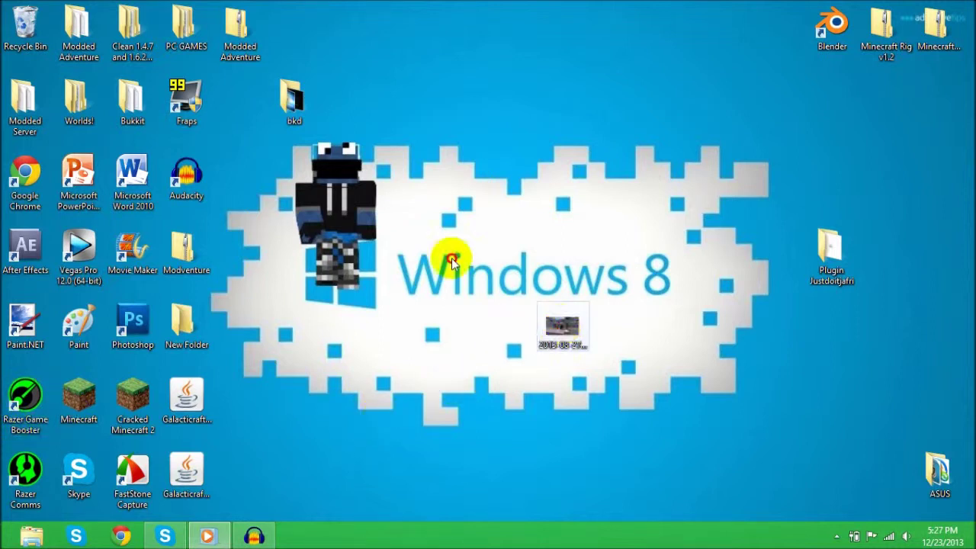
pyautogui.moveTo(452, 261)
pyautogui.mouseDown()
pyautogui.moveTo(251, 95)
pyautogui.moveTo(454, 295)
pyautogui.moveTo(216, 90)
pyautogui.moveTo(232, 95)
pyautogui.mouseUp()
pyautogui.moveTo(253, 534)
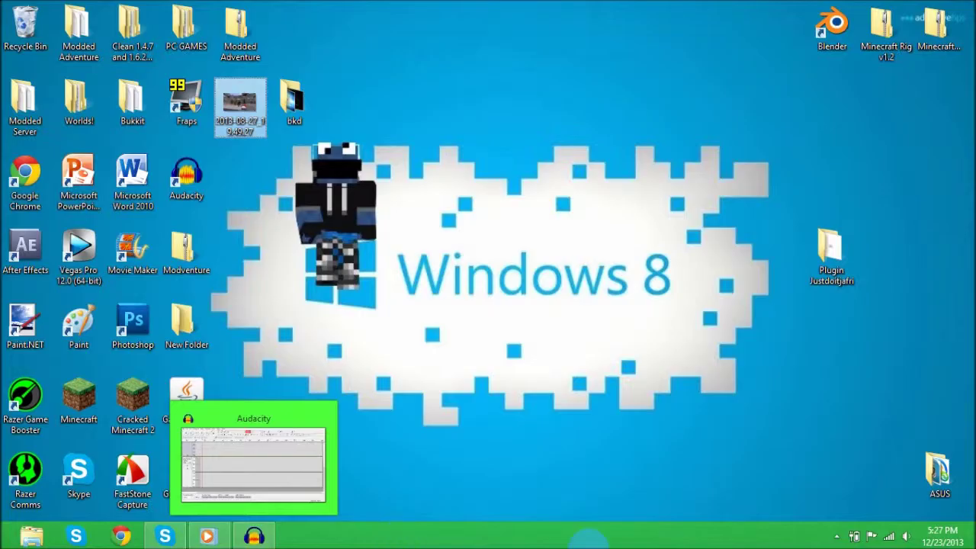
pyautogui.click(565, 475)
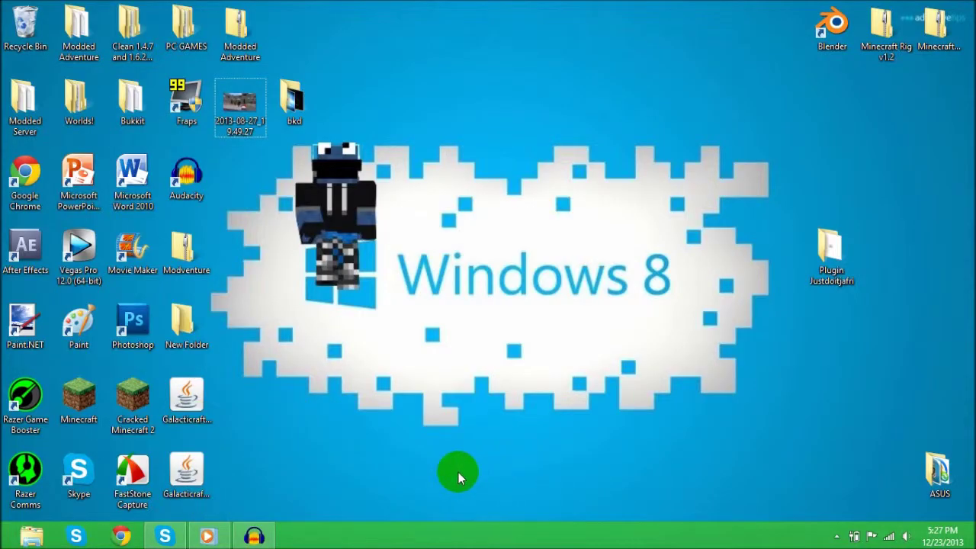